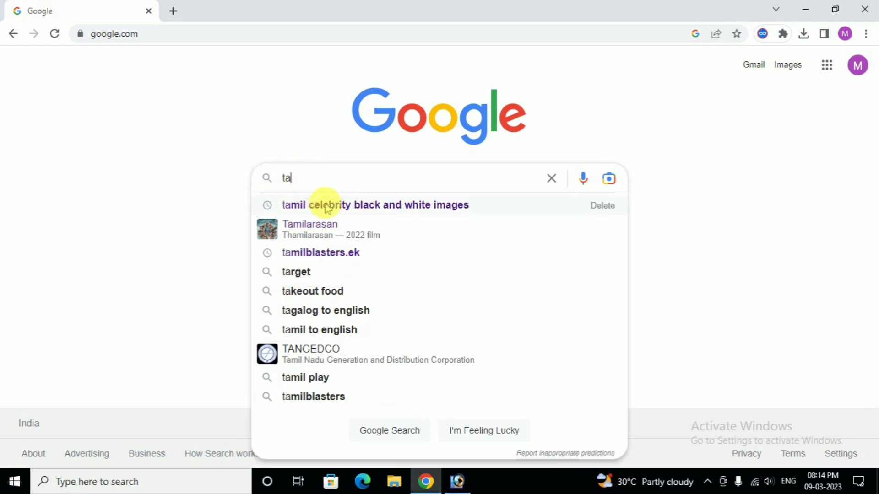
Search Google Images for "tamil celebrity black and white images" and preview the NETTV4U photo of the actor in a jacket.
{"action": "left_click", "coordinate": [326, 205]}
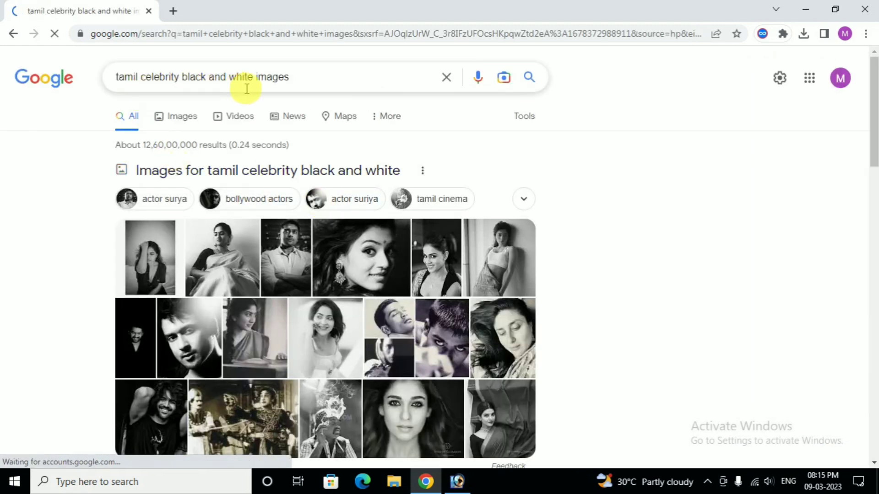
{"action": "left_click", "coordinate": [188, 121]}
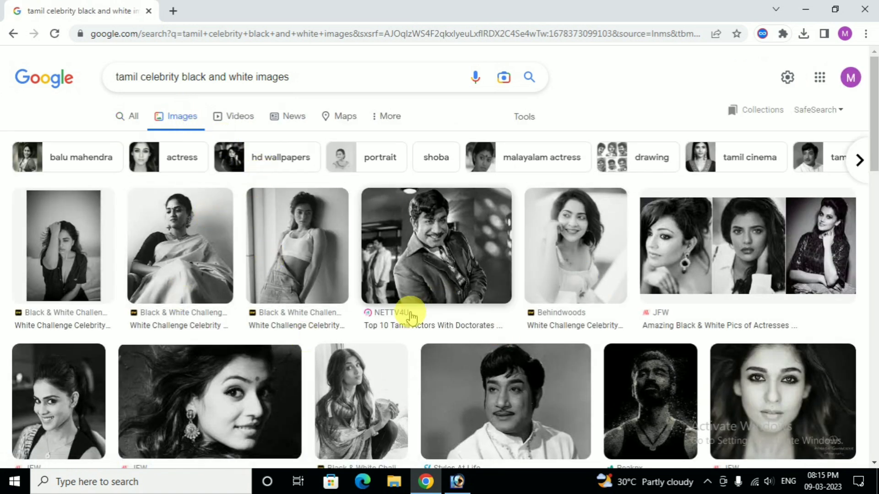
{"action": "left_click", "coordinate": [442, 237]}
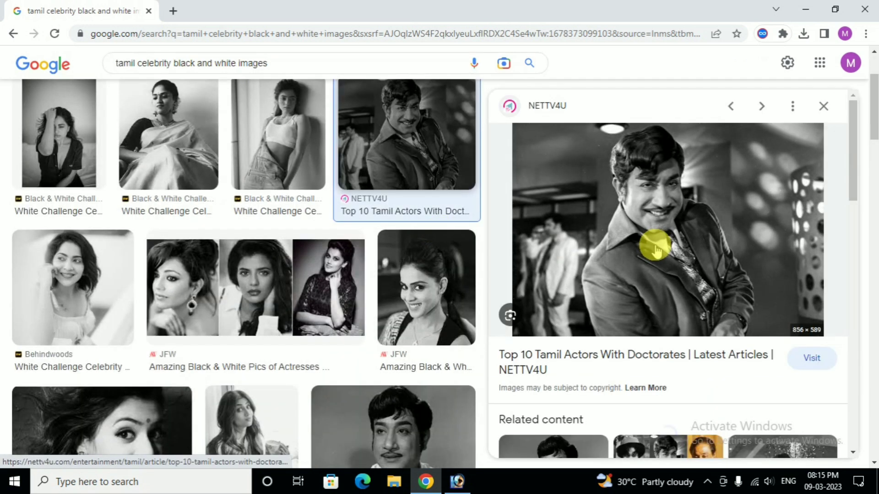
Open the previewed photo full size in a new tab and save it to the Desktop as the JPEG sivaji_ganesan.
{"action": "right_click", "coordinate": [634, 218]}
{"action": "left_click", "coordinate": [680, 341]}
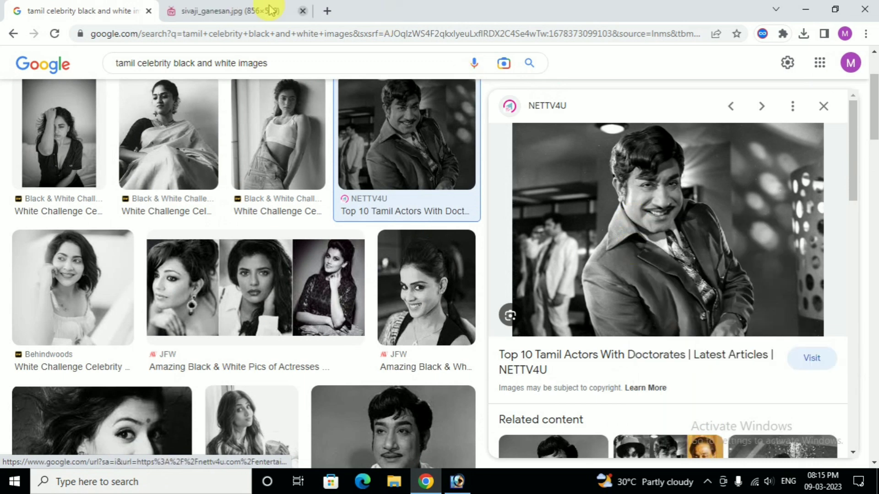
{"action": "left_click", "coordinate": [253, 7]}
{"action": "right_click", "coordinate": [375, 207]}
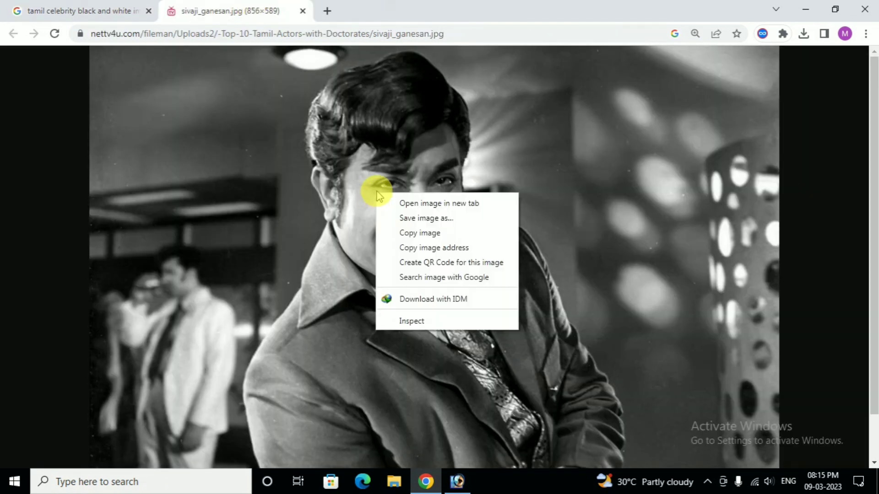
{"action": "left_click", "coordinate": [420, 222]}
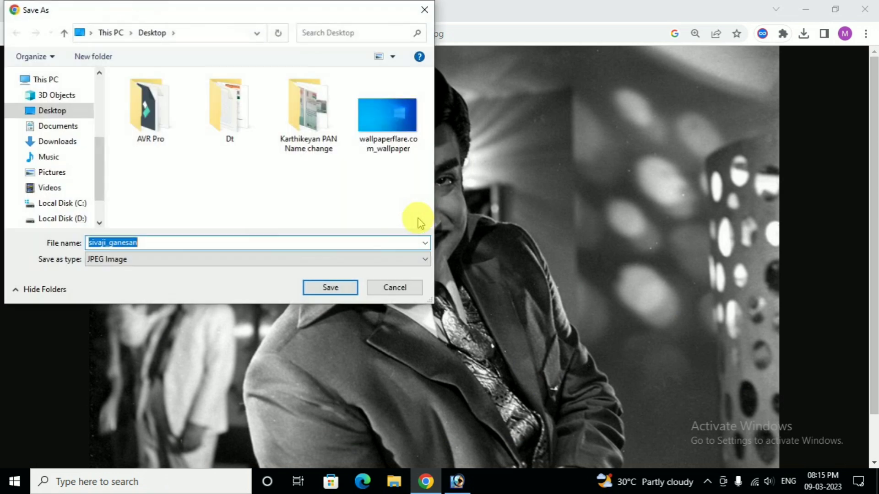
{"action": "left_click", "coordinate": [320, 288]}
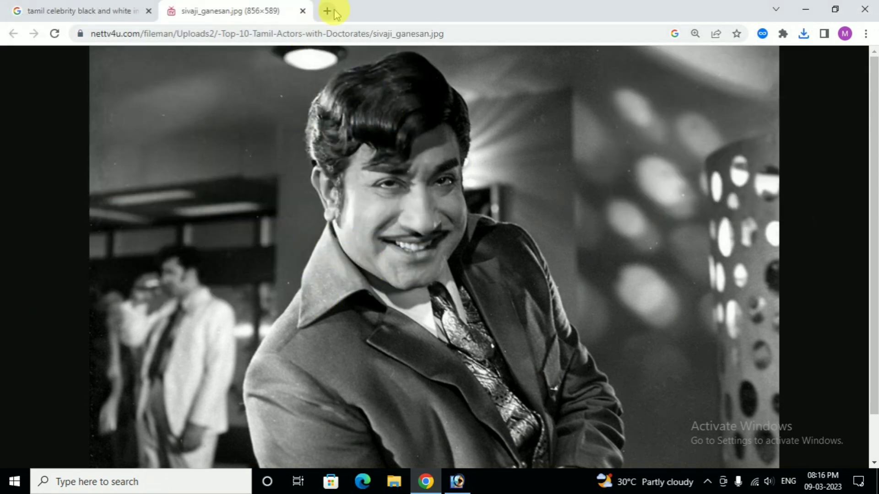
Search for "palette fm" in a new tab and open the Palette.fm website.
{"action": "left_click", "coordinate": [333, 11]}
{"action": "type", "text": "pa"}
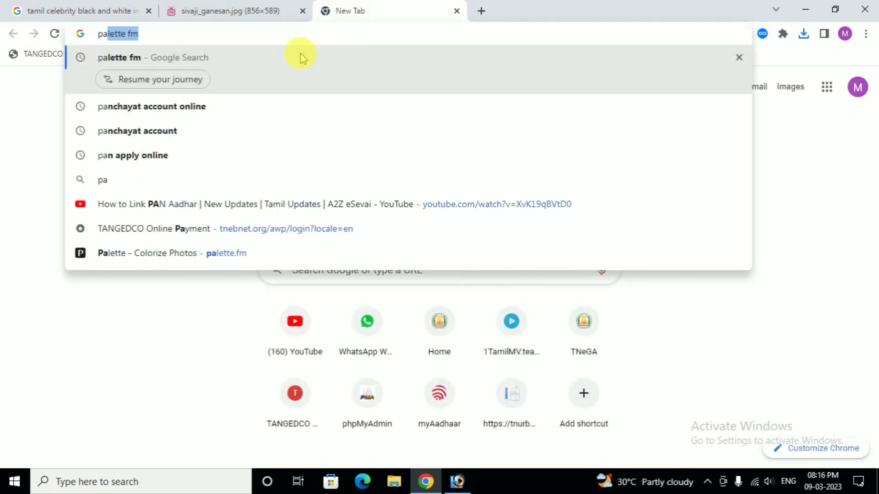
{"action": "type", "text": "ll"}
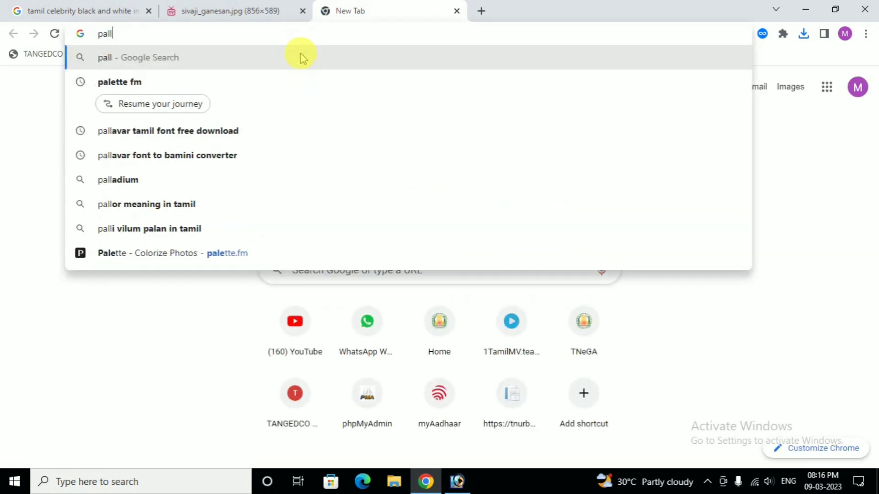
{"action": "key", "text": "BackSpace"}
{"action": "type", "text": "ette"}
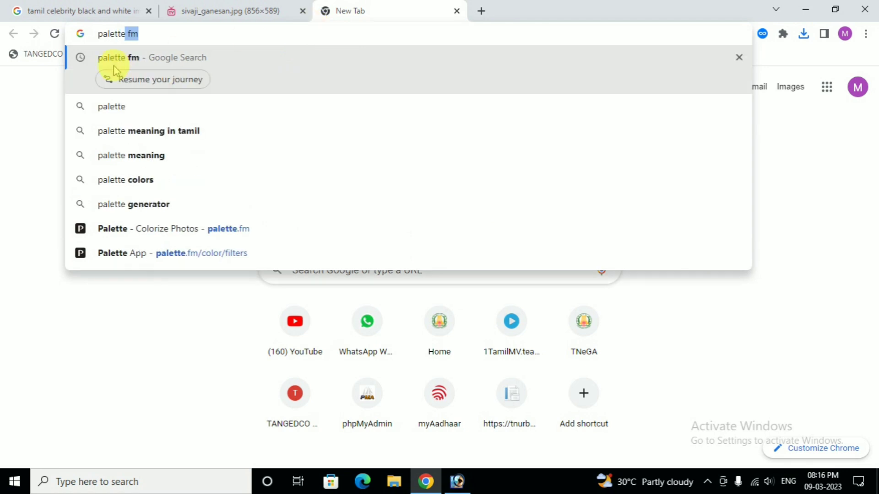
{"action": "left_click", "coordinate": [127, 61]}
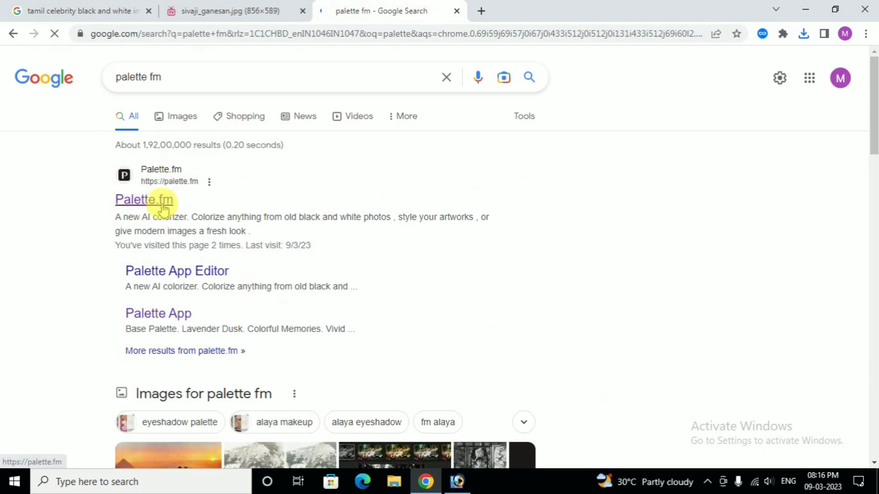
{"action": "left_click", "coordinate": [161, 204]}
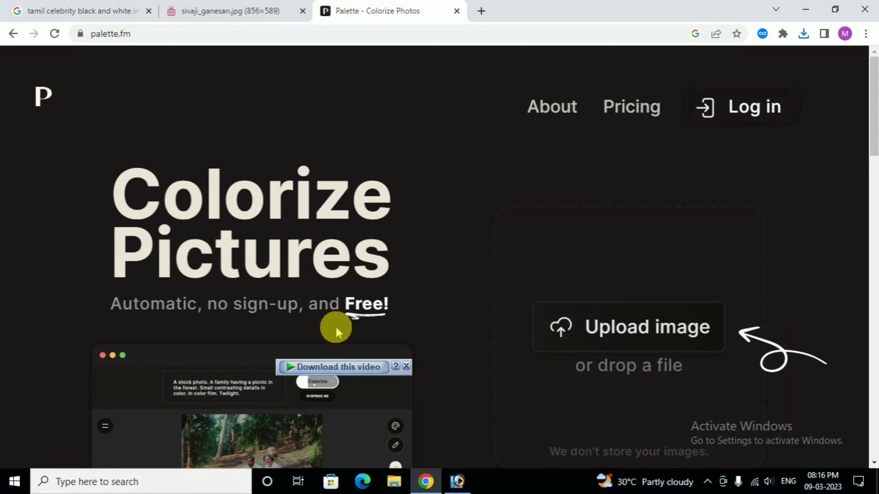
Upload sivaji_ganesan from the Desktop to Palette.fm and download the free 603 x 415 Base Palette version.
{"action": "left_click", "coordinate": [573, 317]}
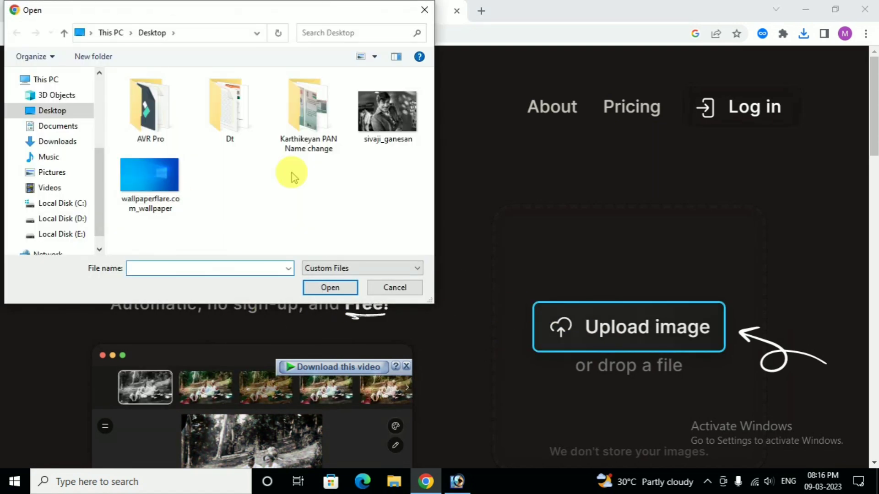
{"action": "double_click", "coordinate": [369, 138]}
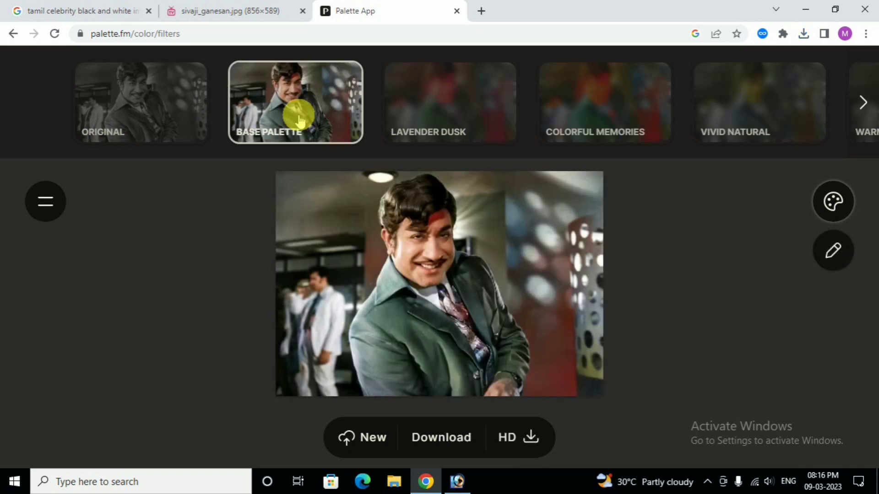
{"action": "mouse_move", "coordinate": [360, 303]}
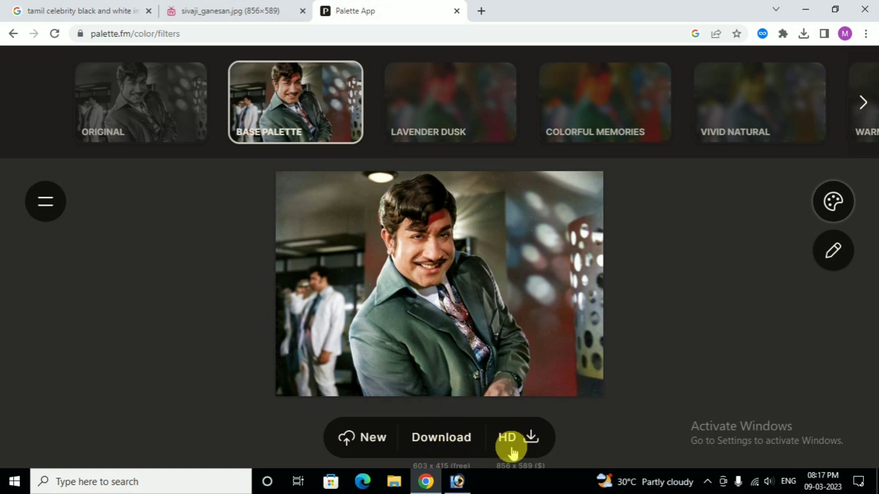
{"action": "left_click", "coordinate": [453, 439]}
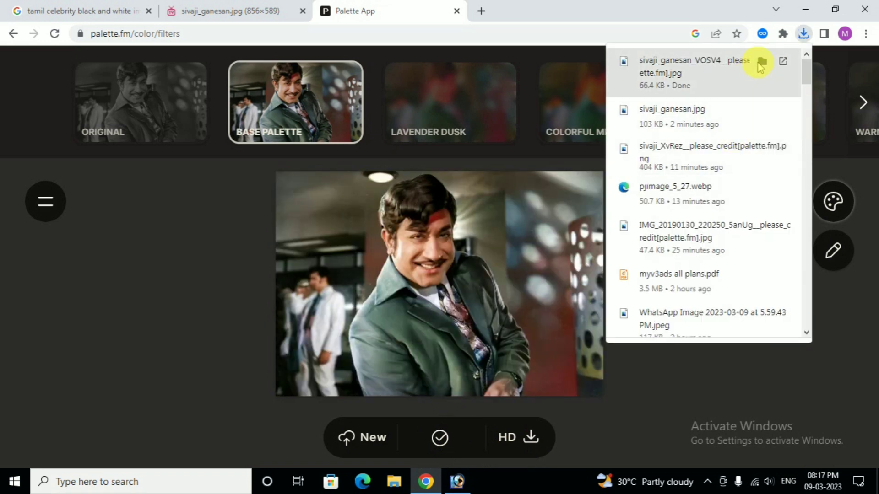
Copy the downloaded colorized photo from its folder to the Desktop and view it in the image viewer.
{"action": "left_click", "coordinate": [762, 62]}
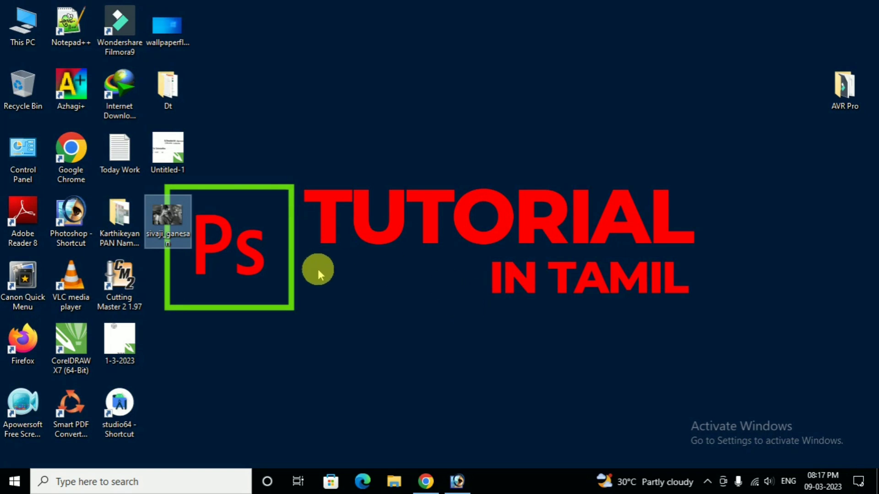
{"action": "key", "text": "ctrl+v"}
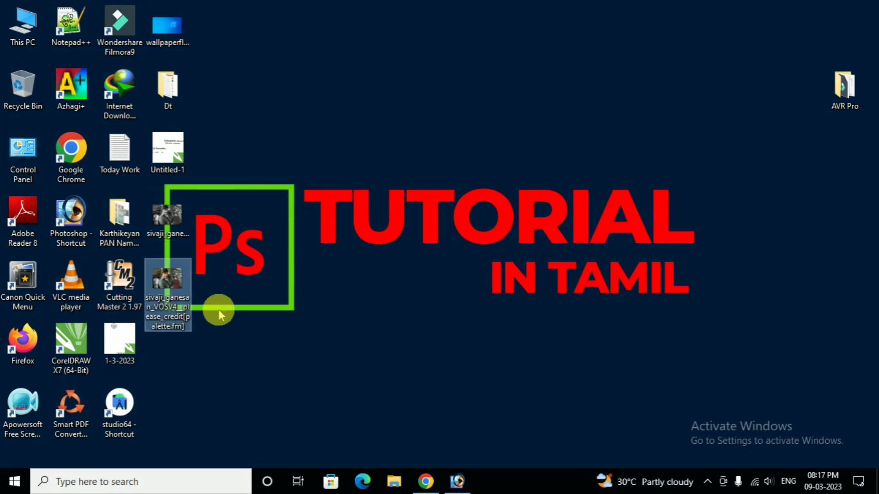
{"action": "double_click", "coordinate": [166, 282]}
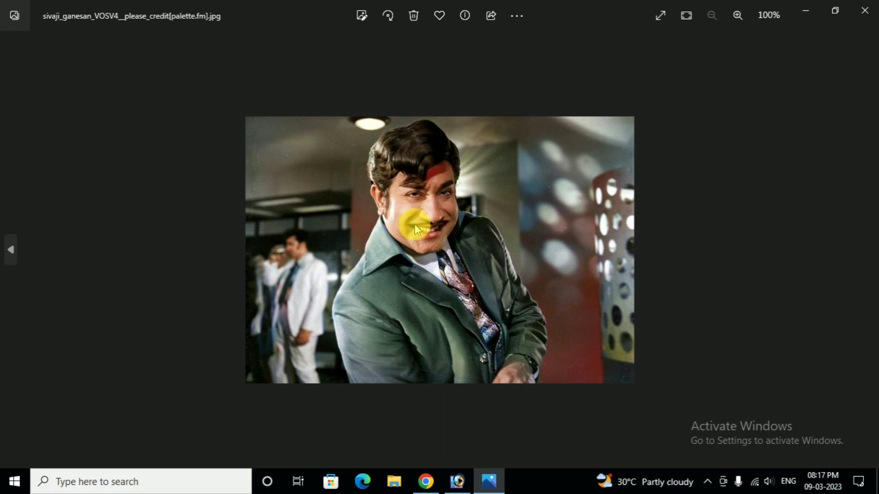
{"action": "left_click", "coordinate": [861, 12]}
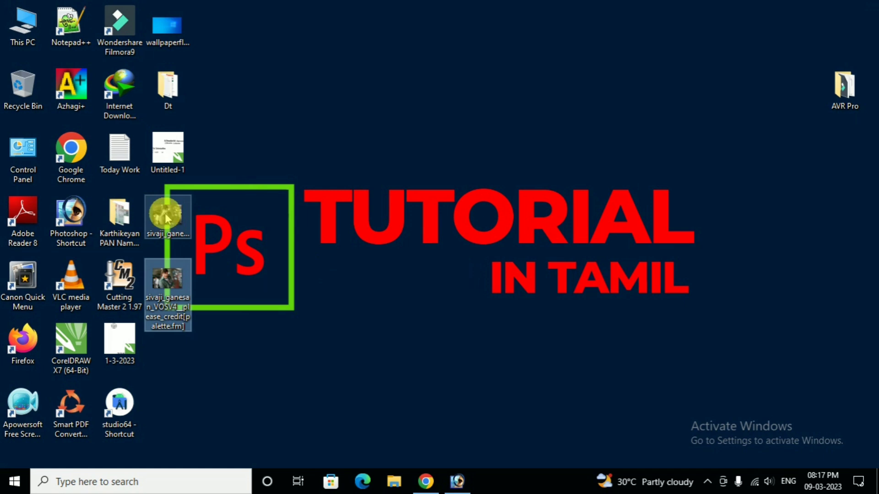
Launch Photoshop, open sivaji_ganesan.jpg from the Desktop and move its window clear of the tool palette.
{"action": "double_click", "coordinate": [79, 224]}
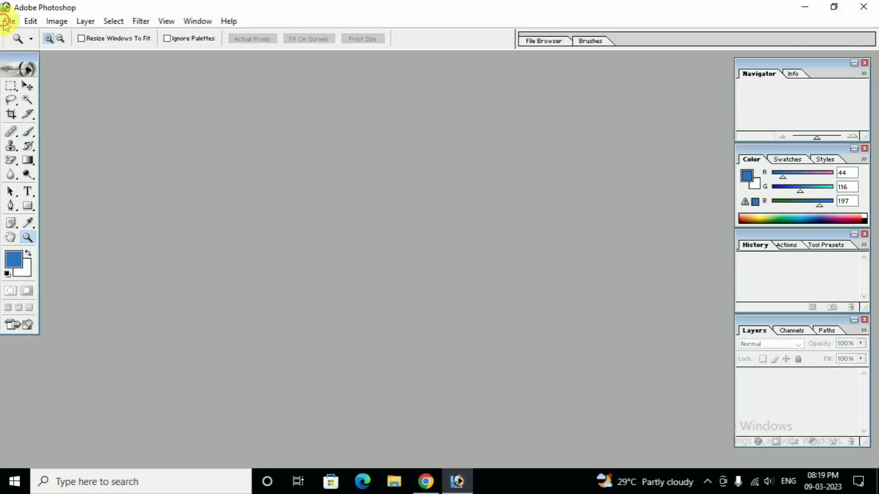
{"action": "left_click", "coordinate": [8, 21]}
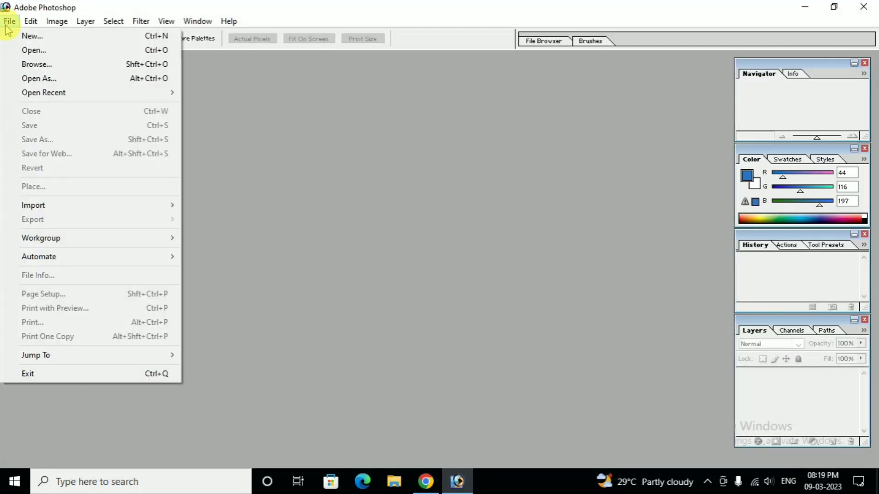
{"action": "left_click", "coordinate": [45, 51]}
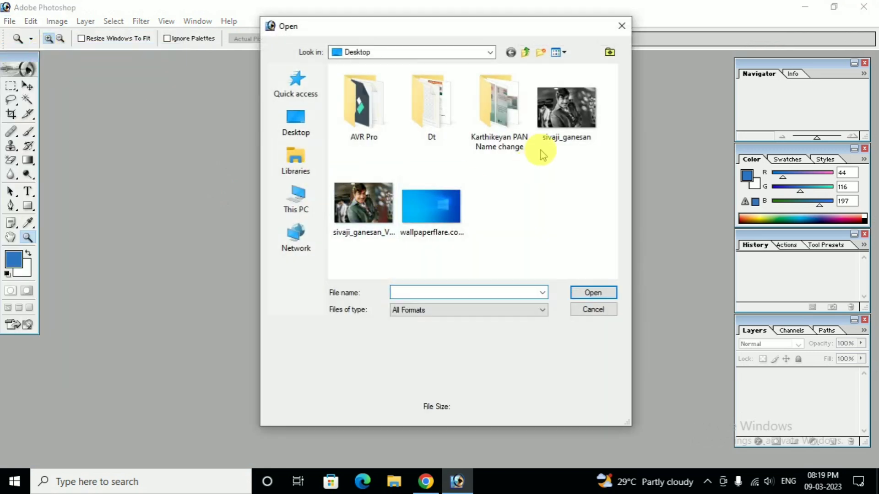
{"action": "double_click", "coordinate": [554, 119]}
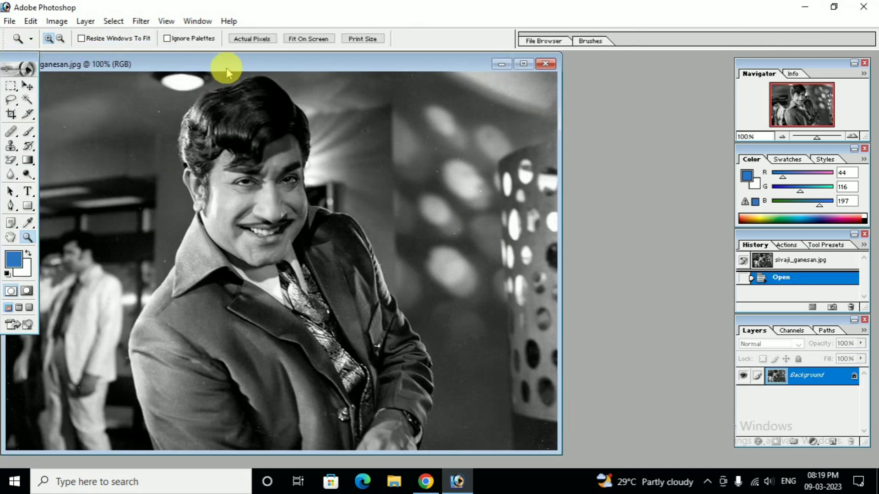
{"action": "left_click_drag", "start_coordinate": [226, 67], "coordinate": [324, 66]}
Set the black-and-white photo's color mode to RGB Color.
{"action": "left_click", "coordinate": [57, 21]}
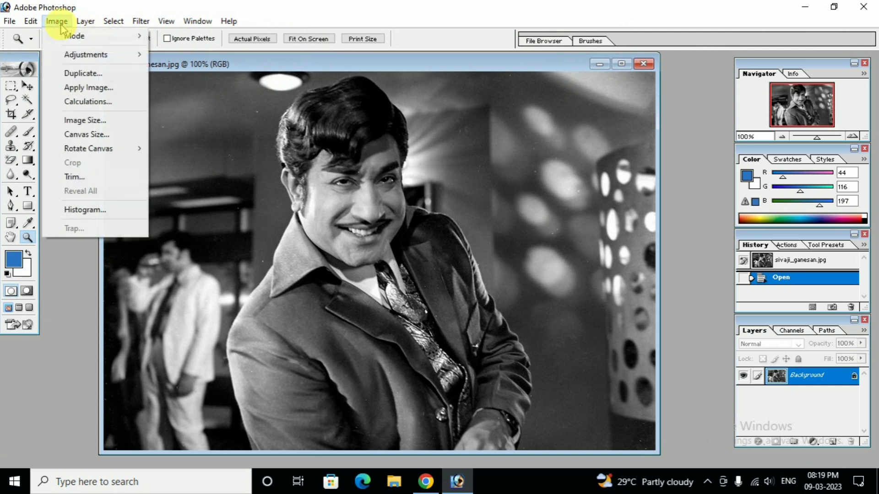
{"action": "mouse_move", "coordinate": [76, 36]}
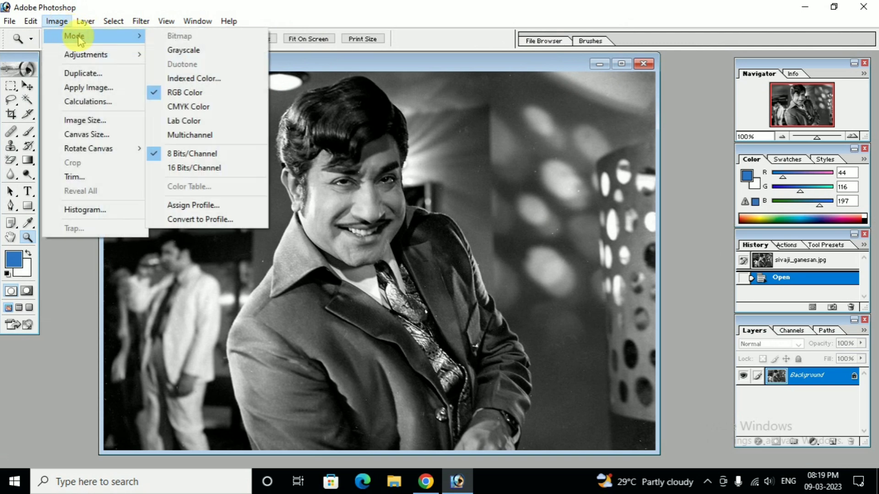
{"action": "left_click", "coordinate": [185, 93]}
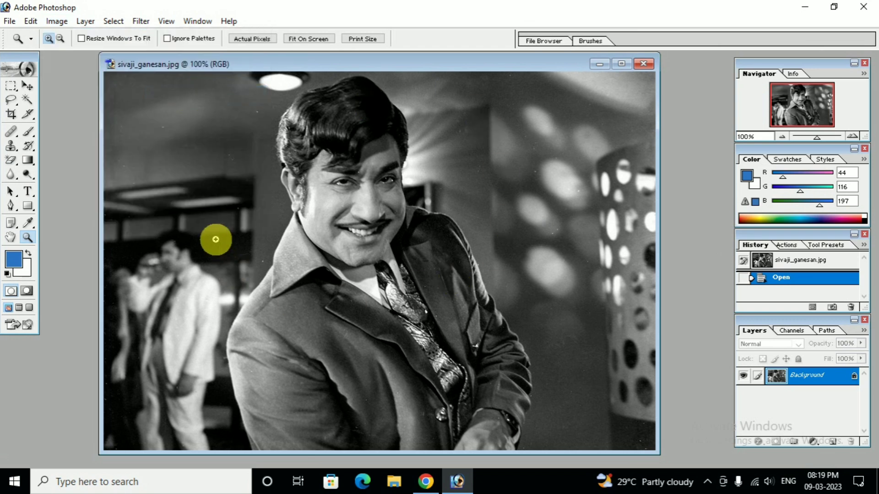
Open the colorized Palette.fm version of the sivaji_ganesan photo from the Desktop.
{"action": "left_click", "coordinate": [11, 21]}
{"action": "left_click", "coordinate": [19, 49]}
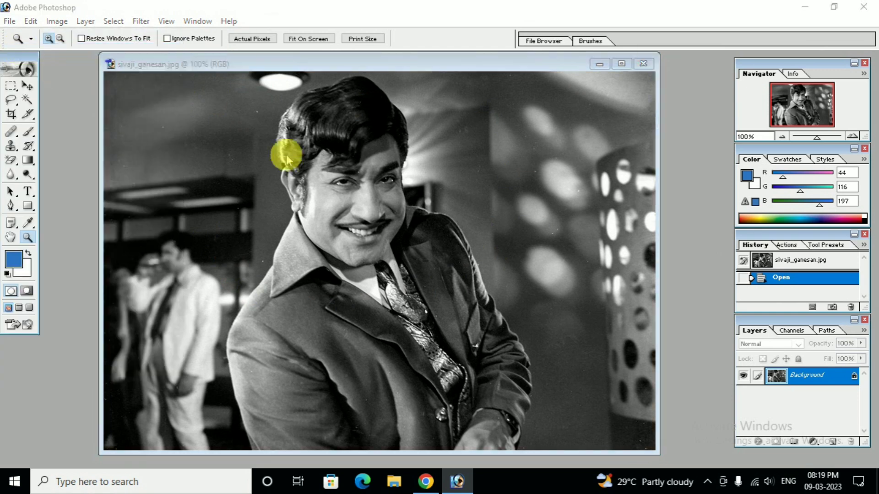
{"action": "left_click", "coordinate": [384, 221]}
{"action": "left_click", "coordinate": [592, 292]}
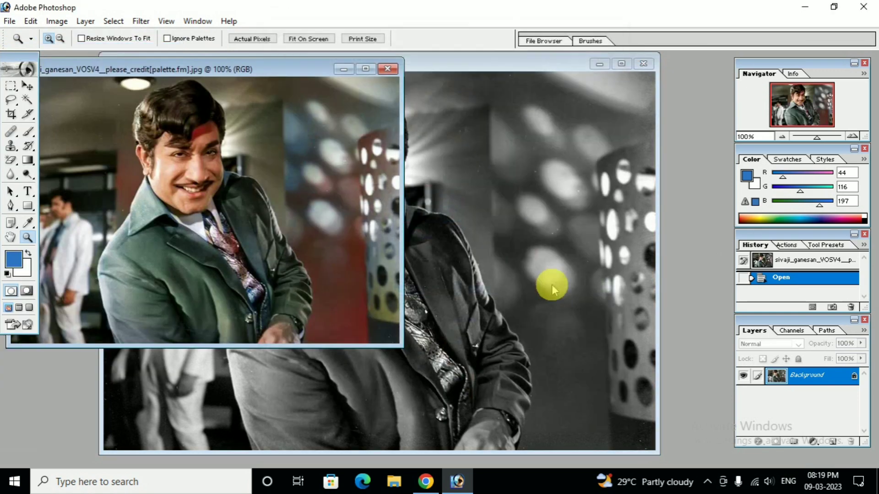
Copy the colorized photo onto the black-and-white document with the Move tool and maximize that document's window.
{"action": "left_click", "coordinate": [28, 85]}
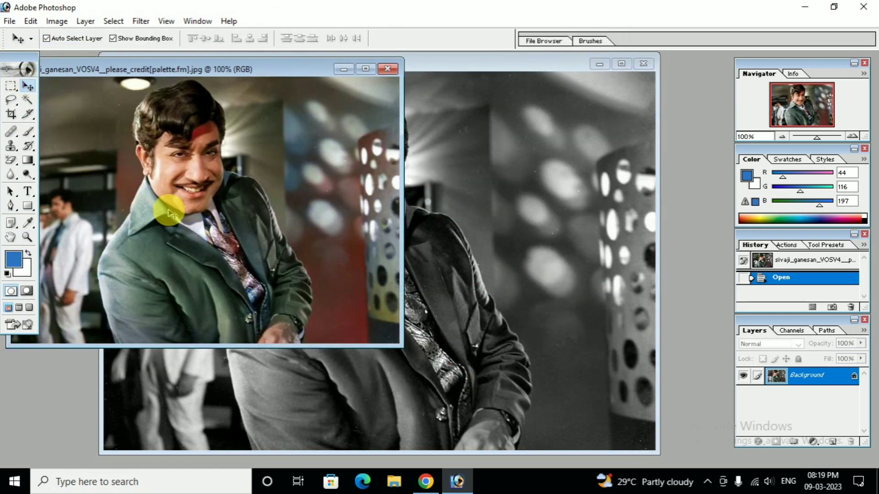
{"action": "left_click_drag", "start_coordinate": [170, 213], "coordinate": [334, 267]}
{"action": "left_click", "coordinate": [621, 64]}
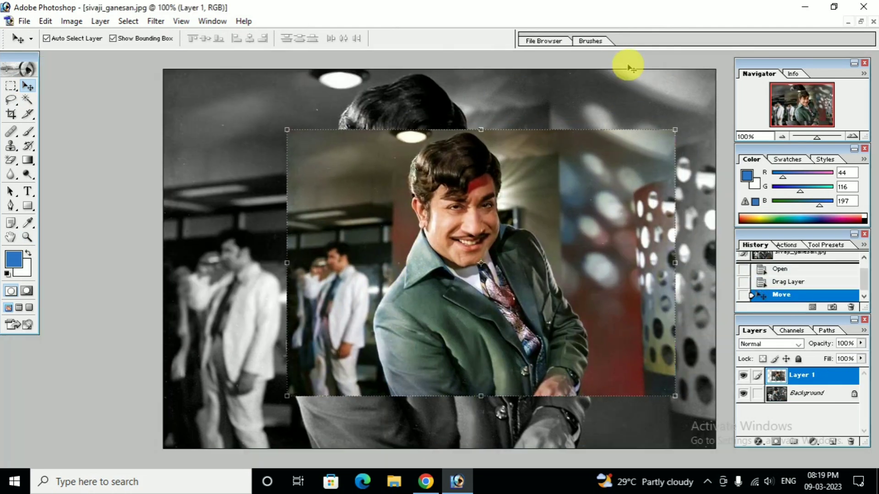
Align and enlarge the colorized layer to cover the whole black-and-white photo, and set its blending mode to Color.
{"action": "left_click_drag", "start_coordinate": [390, 297], "coordinate": [306, 266]}
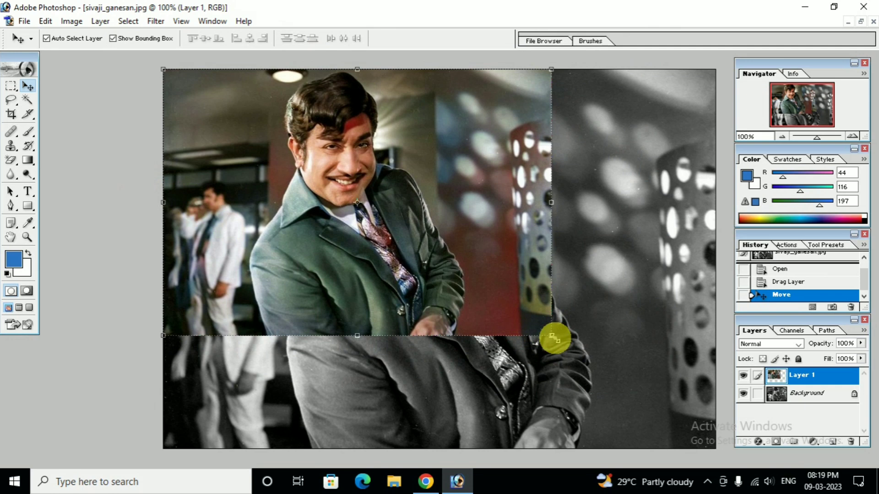
{"action": "left_click_drag", "start_coordinate": [555, 339], "coordinate": [711, 458]}
{"action": "double_click", "coordinate": [582, 259]}
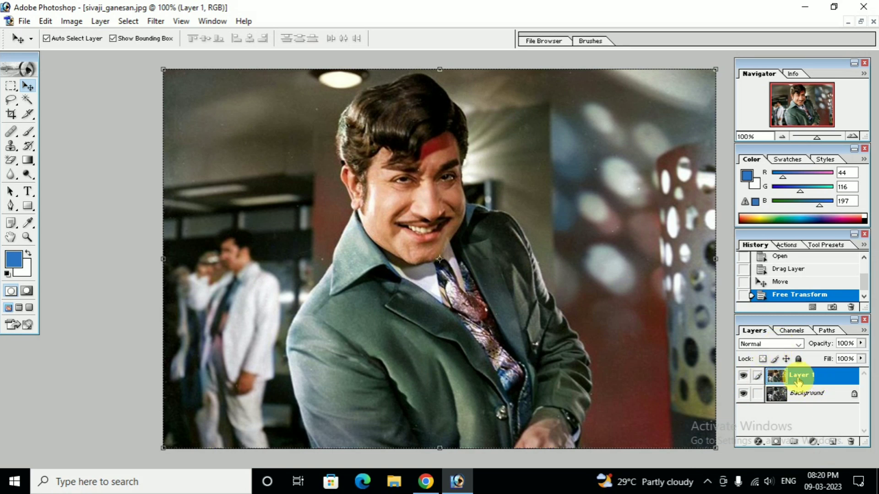
{"action": "left_click", "coordinate": [778, 344]}
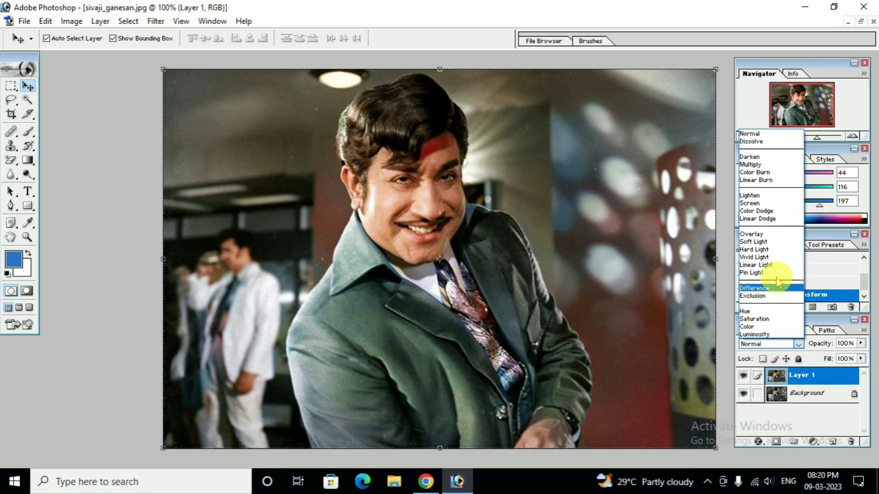
{"action": "left_click", "coordinate": [753, 328]}
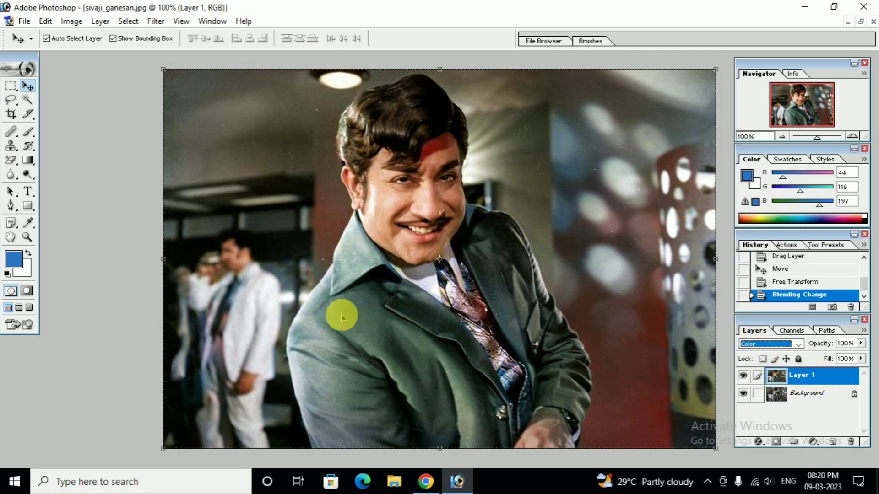
Set the Brush tool's opacity to 100%.
{"action": "left_click", "coordinate": [29, 133]}
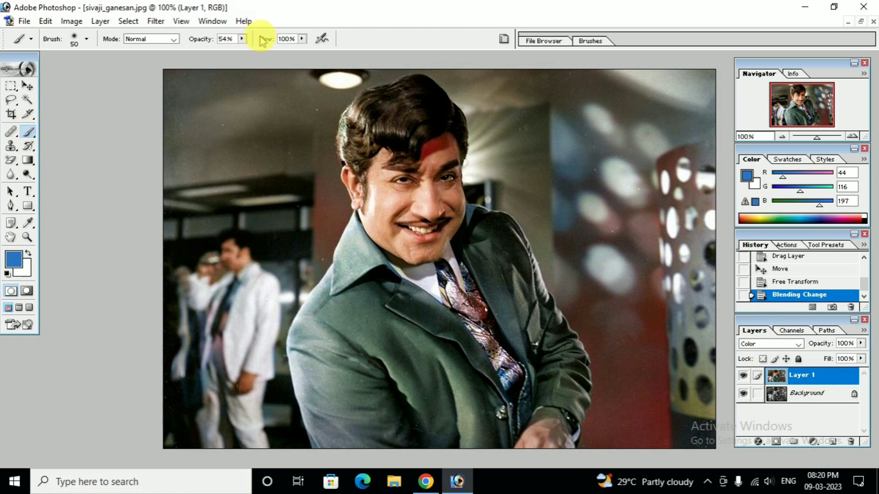
{"action": "left_click", "coordinate": [243, 40]}
{"action": "left_click_drag", "start_coordinate": [244, 52], "coordinate": [289, 52]}
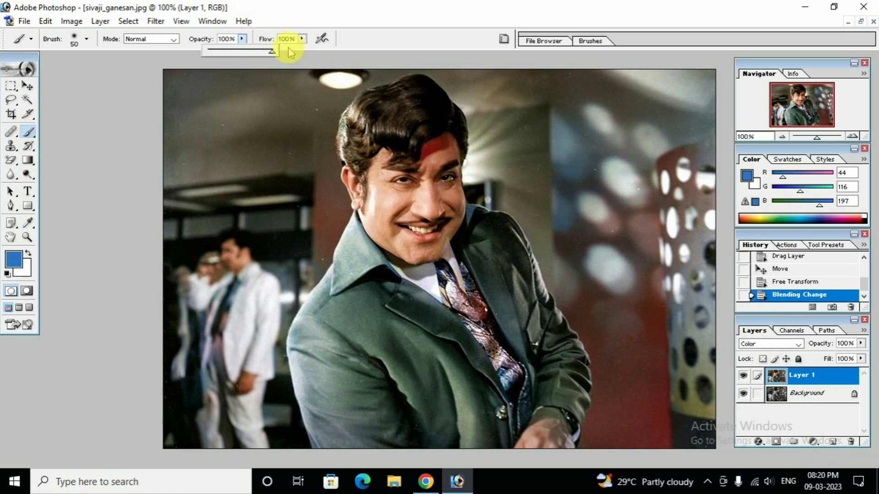
{"action": "left_click", "coordinate": [29, 134]}
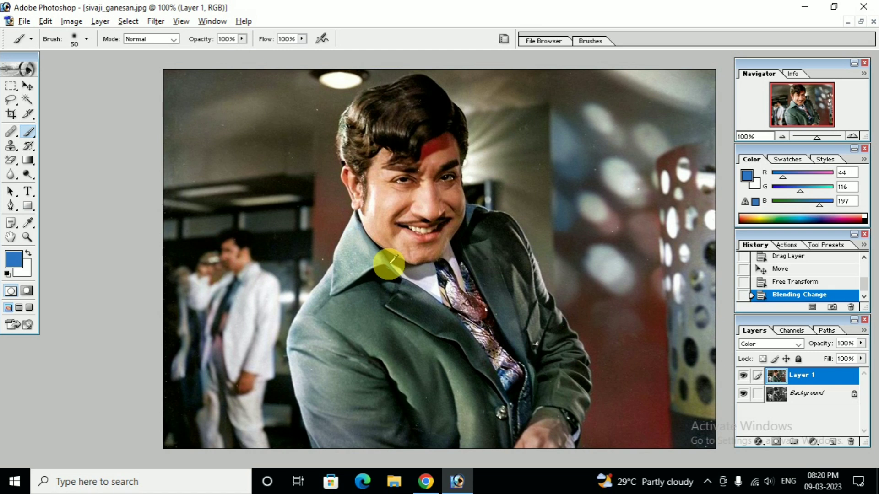
Sample the blue of the jacket collar and set the foreground color to the lighter shade 3D7DA1 for the brush.
{"action": "left_click", "coordinate": [390, 261], "text": "alt"}
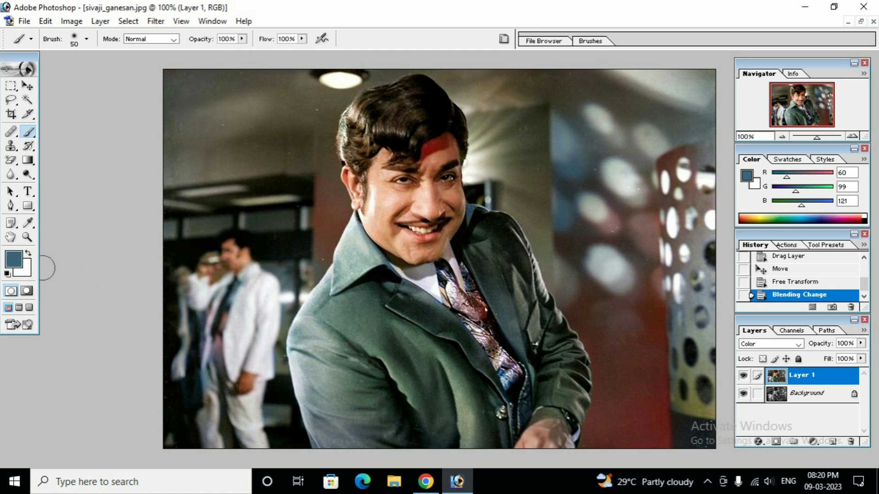
{"action": "left_click", "coordinate": [13, 261]}
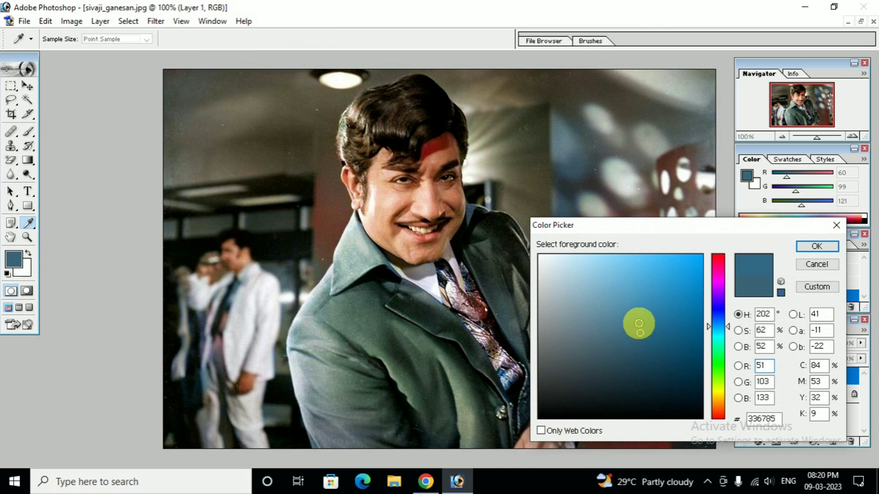
{"action": "left_click", "coordinate": [640, 315]}
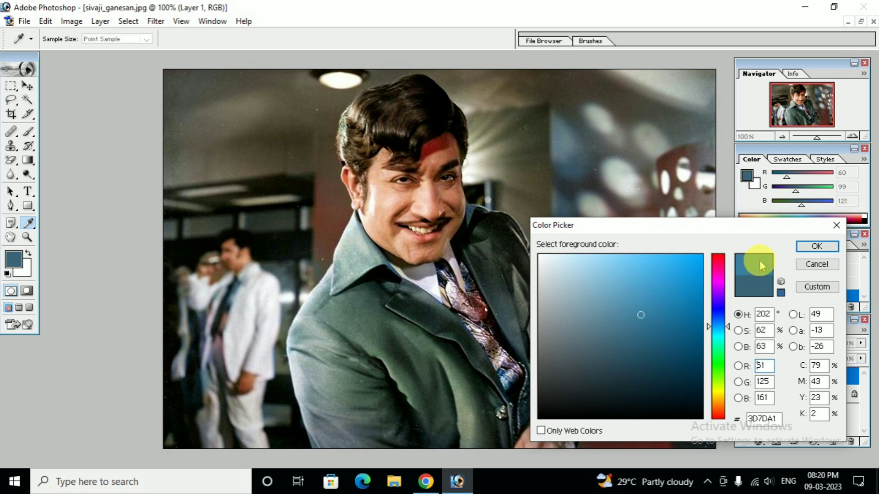
{"action": "left_click", "coordinate": [818, 246]}
{"action": "key", "text": "b"}
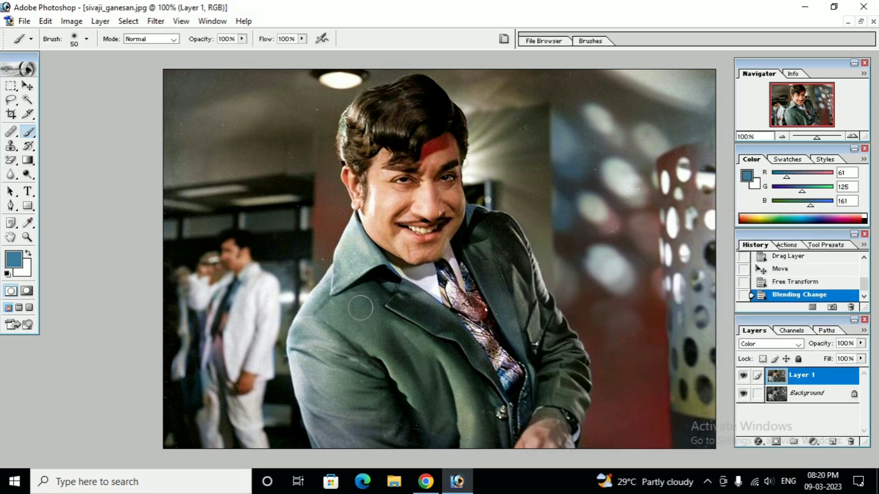
Paint the jacket collar below the visible ear and the adjoining shoulder edge blue on Layer 1, with brush sizes from 10 to 30.
{"action": "key", "text": "ctrl+plus"}
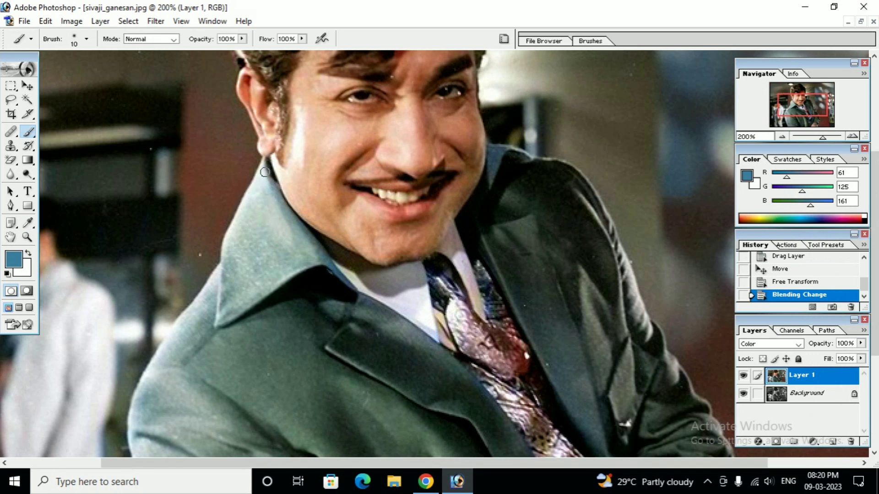
{"action": "key", "text": "bracketleft"}
{"action": "left_click", "coordinate": [266, 182]}
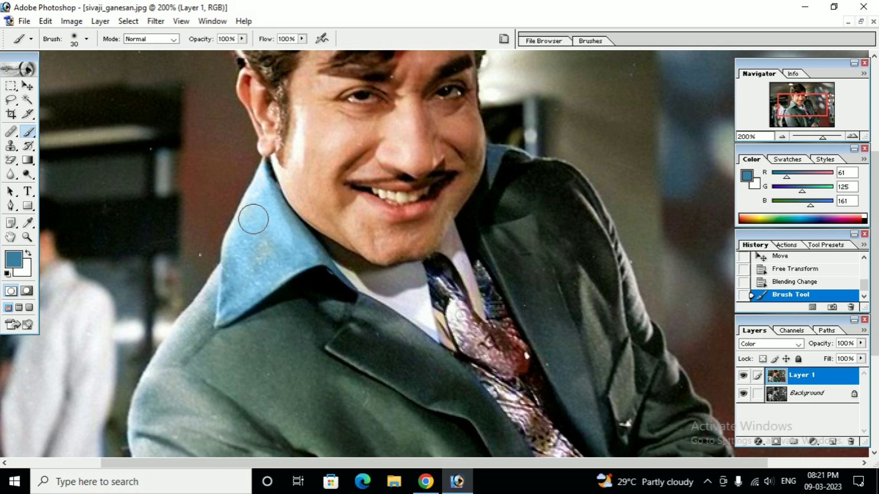
{"action": "mouse_move", "coordinate": [212, 296]}
{"action": "left_mouse_down"}
{"action": "mouse_move", "coordinate": [166, 361]}
{"action": "mouse_move", "coordinate": [137, 453]}
{"action": "left_mouse_up"}
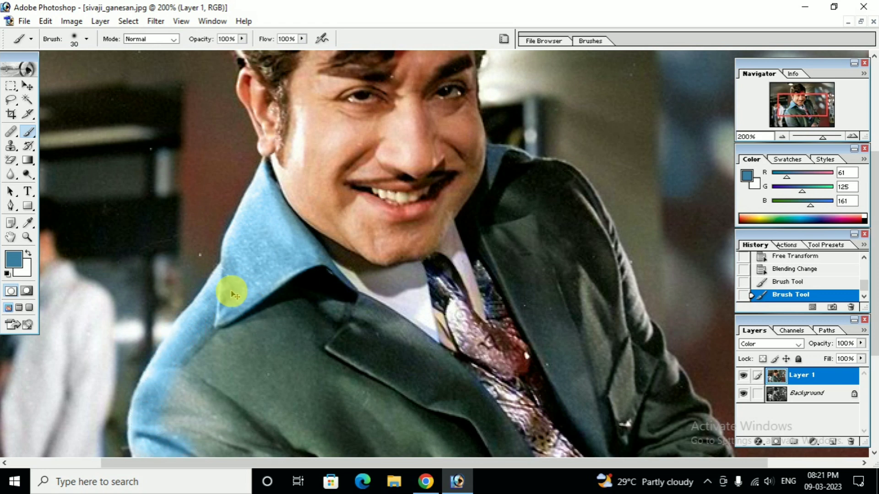
Paint the jacket front, lapel and near sleeve below the blue collar with an 80-pixel brush.
{"action": "scroll", "coordinate": [270, 289], "scroll_direction": "down", "scroll_amount": 6}
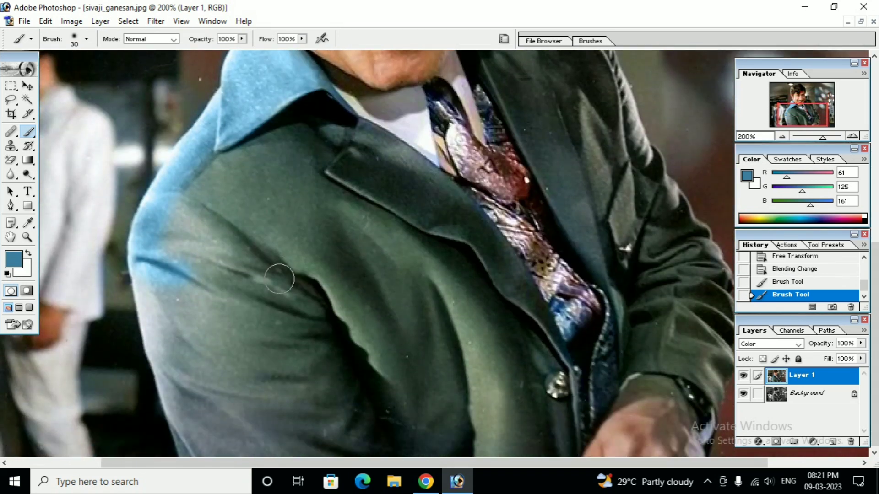
{"action": "key", "text": "bracketright"}
{"action": "key", "text": "bracketright"}
{"action": "key", "text": "bracketright"}
{"action": "key", "text": "bracketright"}
{"action": "key", "text": "bracketright"}
{"action": "mouse_move", "coordinate": [198, 255]}
{"action": "left_mouse_down"}
{"action": "mouse_move", "coordinate": [224, 192]}
{"action": "mouse_move", "coordinate": [288, 152]}
{"action": "mouse_move", "coordinate": [220, 177]}
{"action": "mouse_move", "coordinate": [175, 228]}
{"action": "mouse_move", "coordinate": [278, 211]}
{"action": "mouse_move", "coordinate": [306, 174]}
{"action": "mouse_move", "coordinate": [306, 156]}
{"action": "mouse_move", "coordinate": [395, 233]}
{"action": "mouse_move", "coordinate": [343, 165]}
{"action": "mouse_move", "coordinate": [382, 177]}
{"action": "mouse_move", "coordinate": [462, 263]}
{"action": "mouse_move", "coordinate": [448, 237]}
{"action": "mouse_move", "coordinate": [422, 208]}
{"action": "mouse_move", "coordinate": [413, 214]}
{"action": "mouse_move", "coordinate": [504, 329]}
{"action": "mouse_move", "coordinate": [543, 401]}
{"action": "mouse_move", "coordinate": [543, 424]}
{"action": "mouse_move", "coordinate": [506, 402]}
{"action": "left_mouse_up"}
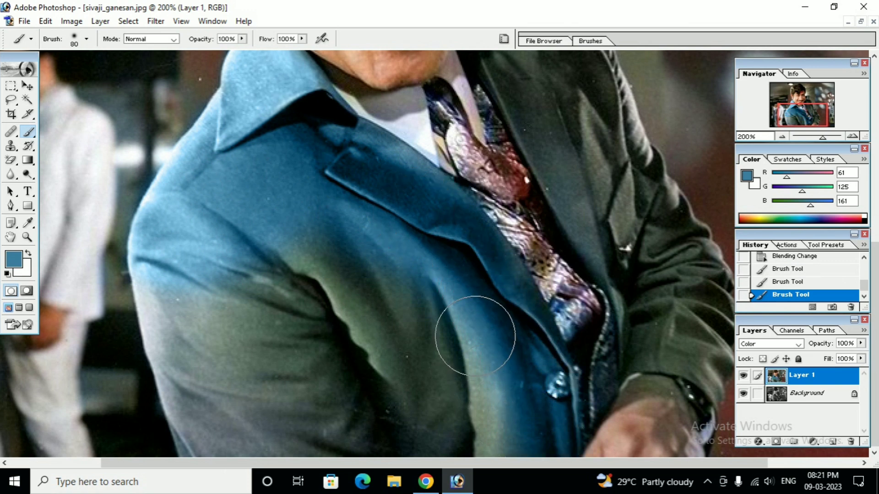
{"action": "mouse_move", "coordinate": [557, 452]}
{"action": "left_mouse_down"}
{"action": "mouse_move", "coordinate": [453, 435]}
{"action": "mouse_move", "coordinate": [231, 432]}
{"action": "mouse_move", "coordinate": [204, 391]}
{"action": "mouse_move", "coordinate": [176, 298]}
{"action": "mouse_move", "coordinate": [256, 302]}
{"action": "mouse_move", "coordinate": [279, 289]}
{"action": "mouse_move", "coordinate": [295, 361]}
{"action": "mouse_move", "coordinate": [339, 352]}
{"action": "mouse_move", "coordinate": [367, 362]}
{"action": "left_mouse_up"}
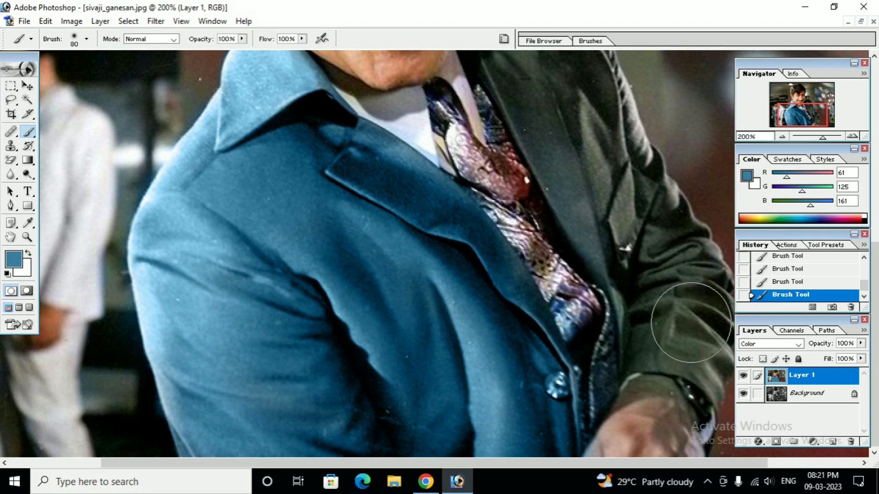
Hide the palettes and paint the other sleeve, from cuff to chest pocket, blue with a brush reduced to 20 pixels.
{"action": "key", "text": "Tab"}
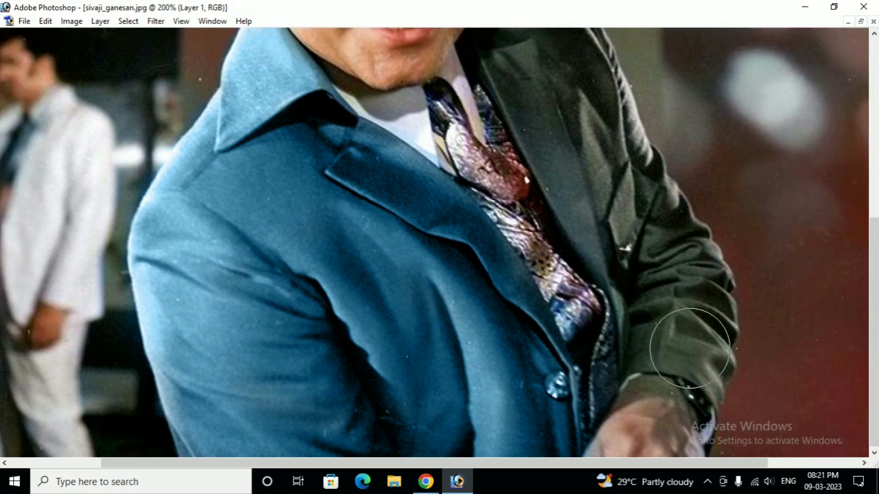
{"action": "key", "text": "bracketleft"}
{"action": "key", "text": "bracketleft"}
{"action": "key", "text": "bracketleft"}
{"action": "key", "text": "bracketleft"}
{"action": "key", "text": "bracketleft"}
{"action": "key", "text": "bracketleft"}
{"action": "key", "text": "bracketleft"}
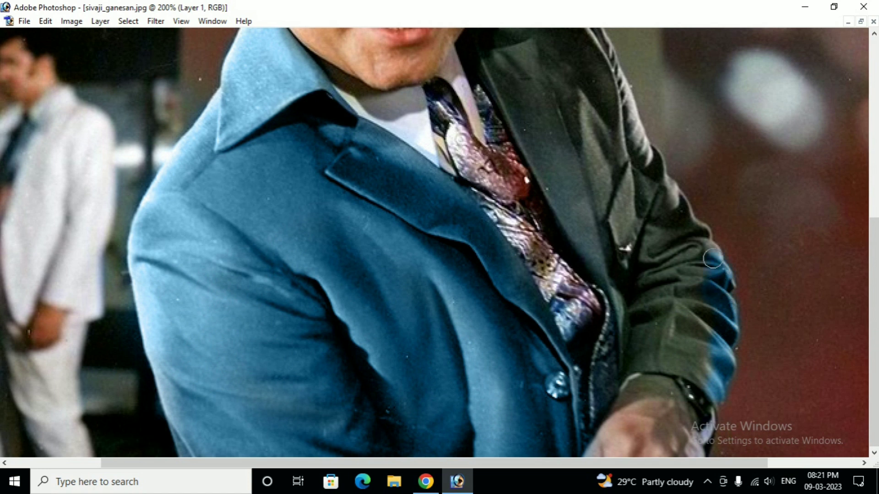
{"action": "left_click_drag", "start_coordinate": [706, 247], "coordinate": [669, 202]}
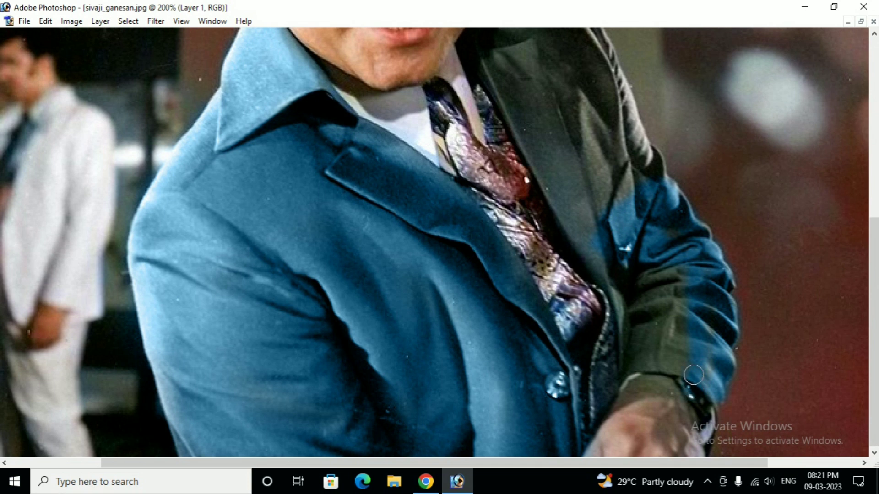
{"action": "mouse_move", "coordinate": [673, 368]}
{"action": "left_mouse_down"}
{"action": "mouse_move", "coordinate": [635, 366]}
{"action": "mouse_move", "coordinate": [688, 358]}
{"action": "mouse_move", "coordinate": [629, 355]}
{"action": "mouse_move", "coordinate": [686, 340]}
{"action": "left_mouse_up"}
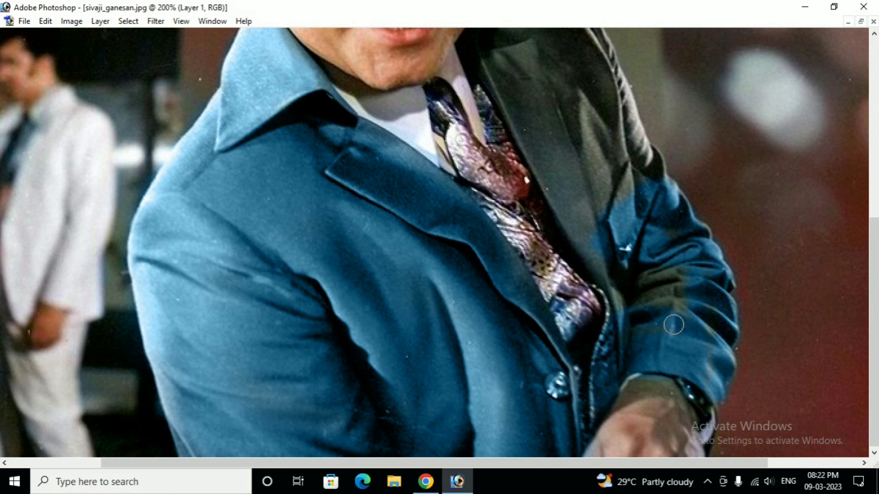
{"action": "mouse_move", "coordinate": [617, 281]}
{"action": "left_mouse_down"}
{"action": "mouse_move", "coordinate": [631, 310]}
{"action": "mouse_move", "coordinate": [641, 297]}
{"action": "mouse_move", "coordinate": [680, 315]}
{"action": "mouse_move", "coordinate": [668, 292]}
{"action": "mouse_move", "coordinate": [689, 302]}
{"action": "mouse_move", "coordinate": [690, 271]}
{"action": "mouse_move", "coordinate": [670, 298]}
{"action": "left_mouse_up"}
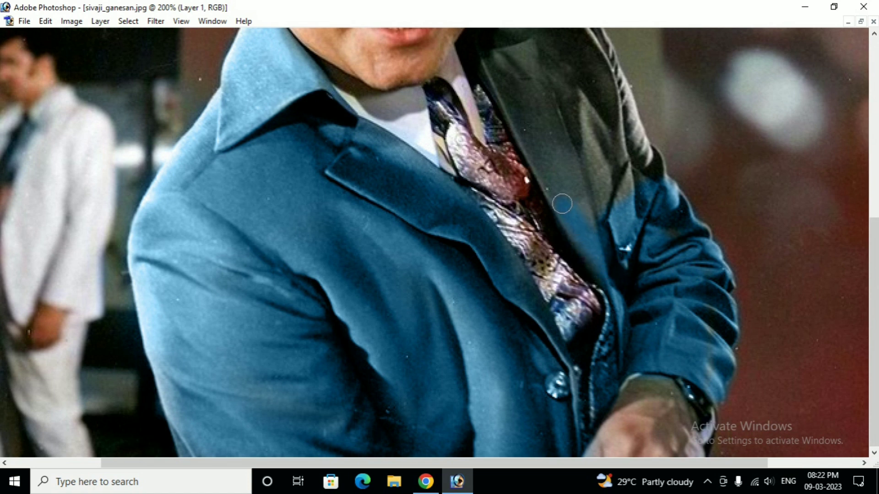
Paint the far shoulder, upper arm and lapel beside the tie blue to complete the jacket.
{"action": "scroll", "coordinate": [595, 248], "scroll_direction": "up", "scroll_amount": 5}
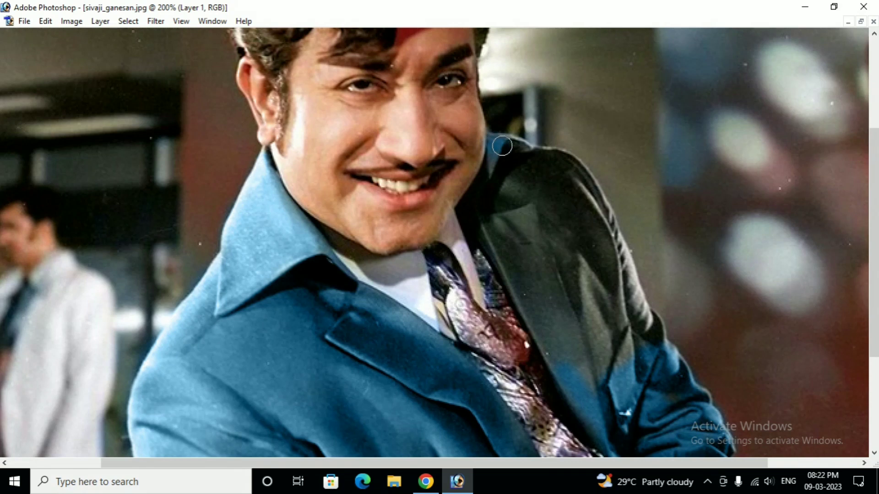
{"action": "mouse_move", "coordinate": [520, 149]}
{"action": "left_mouse_down"}
{"action": "mouse_move", "coordinate": [571, 170]}
{"action": "mouse_move", "coordinate": [610, 243]}
{"action": "left_mouse_up"}
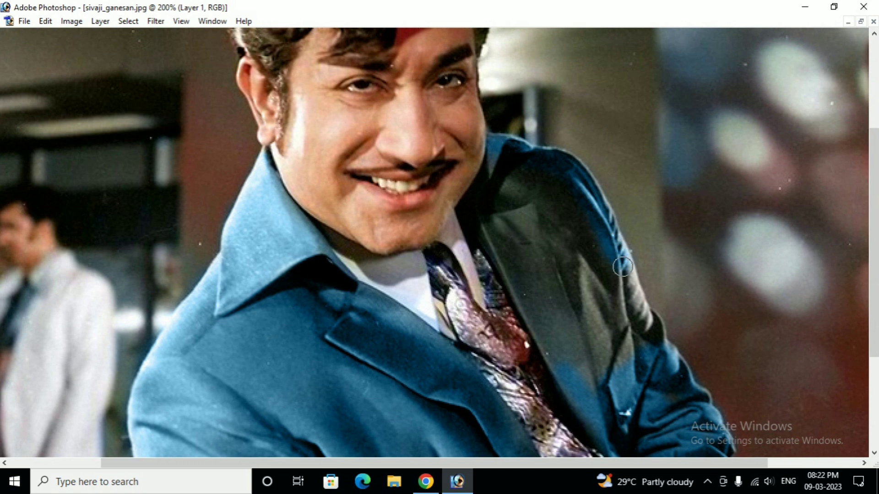
{"action": "mouse_move", "coordinate": [636, 306]}
{"action": "left_mouse_down"}
{"action": "mouse_move", "coordinate": [657, 346]}
{"action": "mouse_move", "coordinate": [622, 316]}
{"action": "mouse_move", "coordinate": [605, 259]}
{"action": "mouse_move", "coordinate": [615, 359]}
{"action": "mouse_move", "coordinate": [614, 293]}
{"action": "mouse_move", "coordinate": [601, 360]}
{"action": "mouse_move", "coordinate": [591, 336]}
{"action": "mouse_move", "coordinate": [612, 247]}
{"action": "left_mouse_up"}
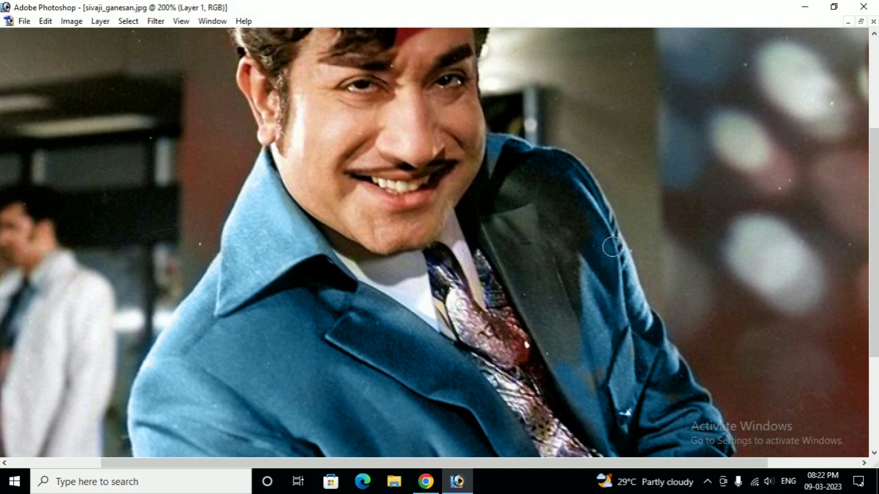
{"action": "mouse_move", "coordinate": [604, 379]}
{"action": "left_mouse_down"}
{"action": "mouse_move", "coordinate": [559, 324]}
{"action": "mouse_move", "coordinate": [558, 355]}
{"action": "mouse_move", "coordinate": [541, 300]}
{"action": "mouse_move", "coordinate": [547, 327]}
{"action": "mouse_move", "coordinate": [536, 331]}
{"action": "mouse_move", "coordinate": [554, 367]}
{"action": "mouse_move", "coordinate": [560, 351]}
{"action": "mouse_move", "coordinate": [527, 267]}
{"action": "mouse_move", "coordinate": [512, 242]}
{"action": "mouse_move", "coordinate": [518, 288]}
{"action": "mouse_move", "coordinate": [479, 216]}
{"action": "mouse_move", "coordinate": [506, 166]}
{"action": "mouse_move", "coordinate": [500, 218]}
{"action": "mouse_move", "coordinate": [504, 165]}
{"action": "mouse_move", "coordinate": [521, 210]}
{"action": "mouse_move", "coordinate": [524, 185]}
{"action": "mouse_move", "coordinate": [523, 249]}
{"action": "mouse_move", "coordinate": [533, 180]}
{"action": "mouse_move", "coordinate": [540, 240]}
{"action": "mouse_move", "coordinate": [543, 215]}
{"action": "mouse_move", "coordinate": [526, 167]}
{"action": "mouse_move", "coordinate": [581, 221]}
{"action": "mouse_move", "coordinate": [566, 296]}
{"action": "mouse_move", "coordinate": [540, 257]}
{"action": "left_mouse_up"}
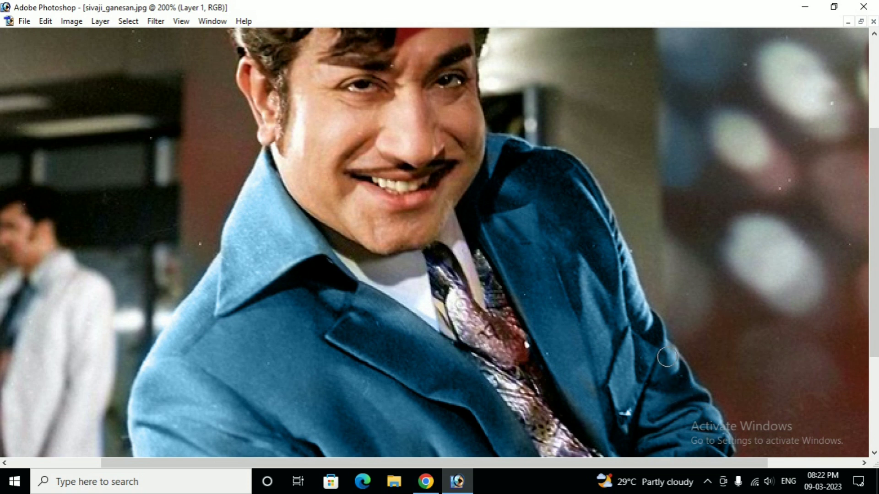
{"action": "scroll", "coordinate": [613, 338], "scroll_direction": "down", "scroll_amount": 5}
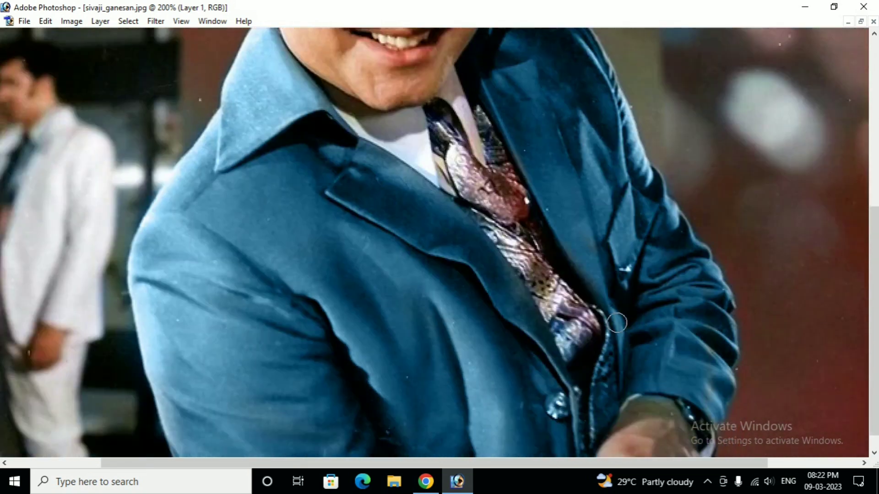
{"action": "left_click", "coordinate": [618, 323], "text": "alt"}
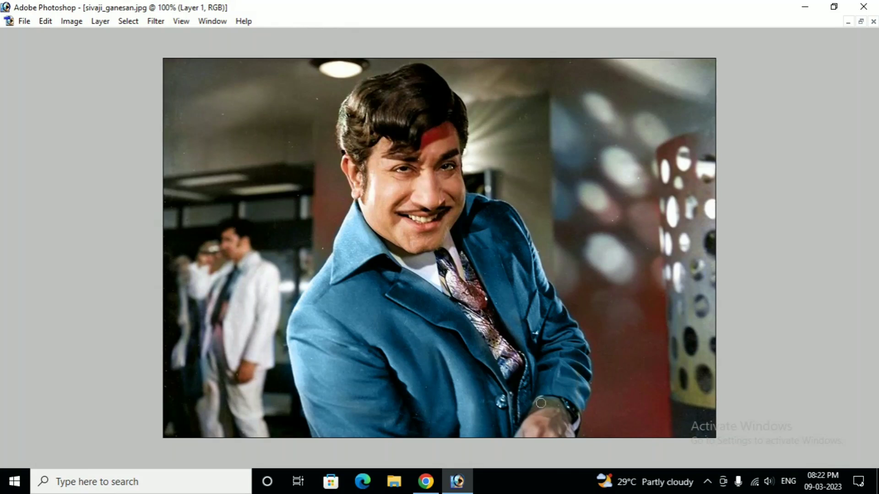
Restore the palettes and set the foreground color to a deeper blue of R 25, G 79, B 151, starting from a tie color sample.
{"action": "key", "text": "Tab"}
{"action": "key", "text": "ctrl+0"}
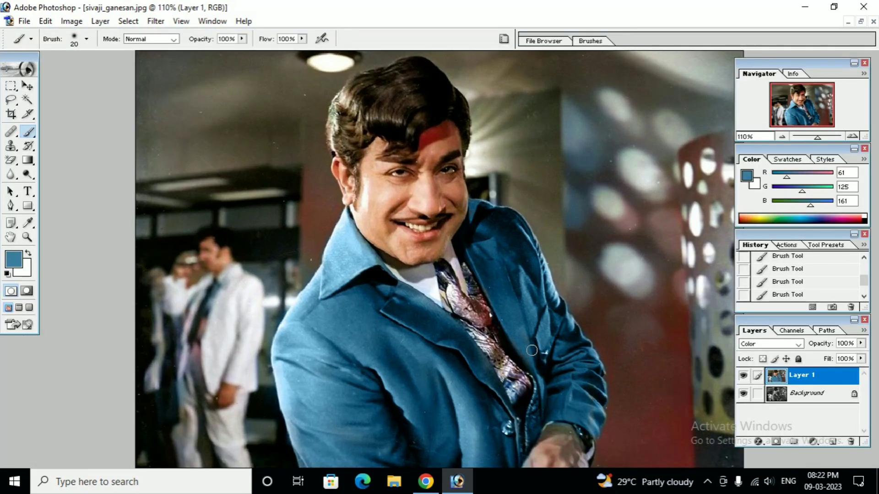
{"action": "left_click", "coordinate": [529, 351], "text": "alt"}
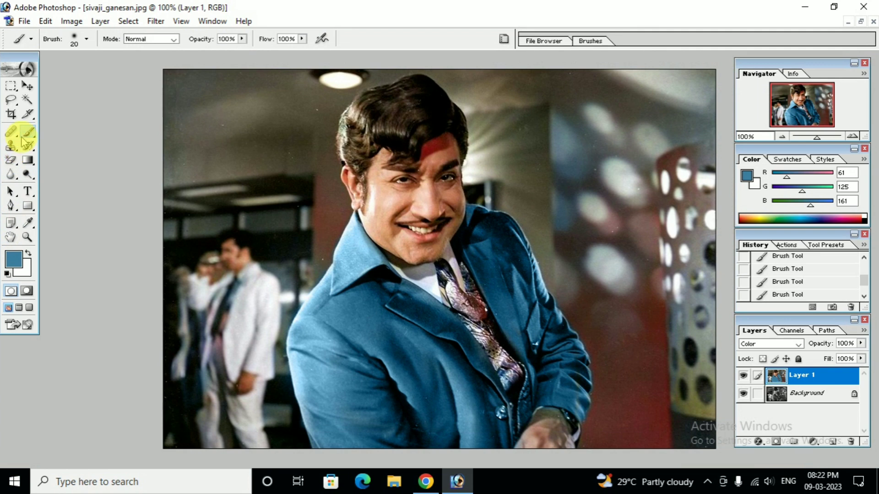
{"action": "left_click", "coordinate": [14, 259]}
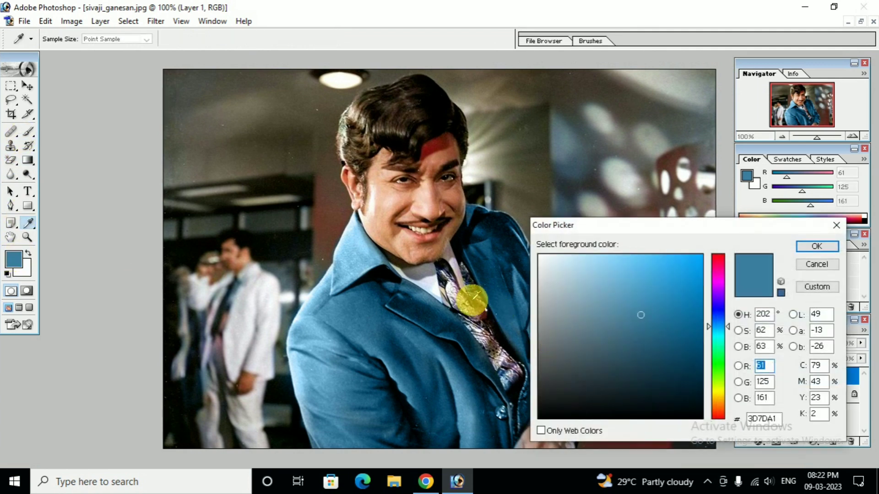
{"action": "left_click", "coordinate": [468, 275]}
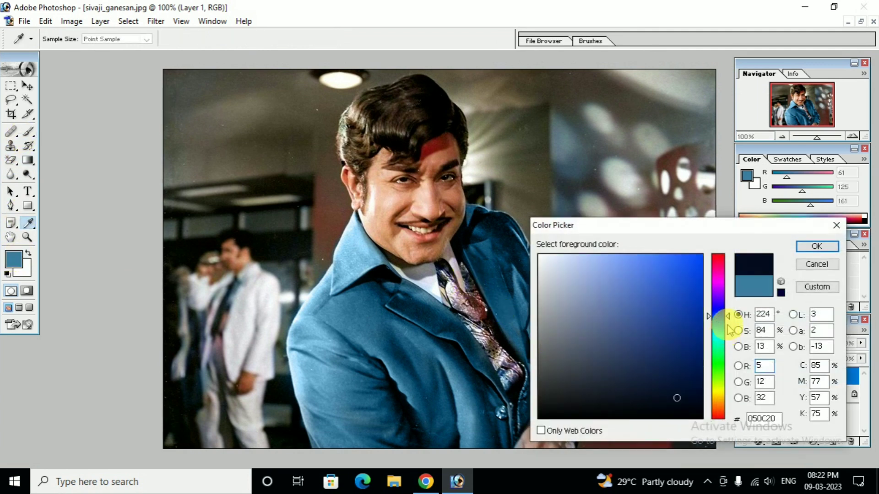
{"action": "left_click", "coordinate": [678, 356]}
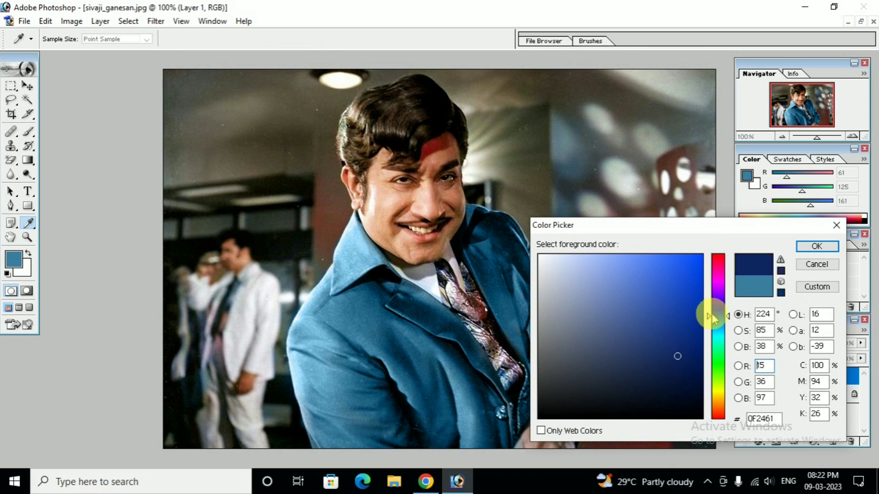
{"action": "left_click", "coordinate": [659, 325]}
{"action": "mouse_move", "coordinate": [717, 320]}
{"action": "left_mouse_down"}
{"action": "mouse_move", "coordinate": [718, 327]}
{"action": "mouse_move", "coordinate": [701, 319]}
{"action": "left_mouse_up"}
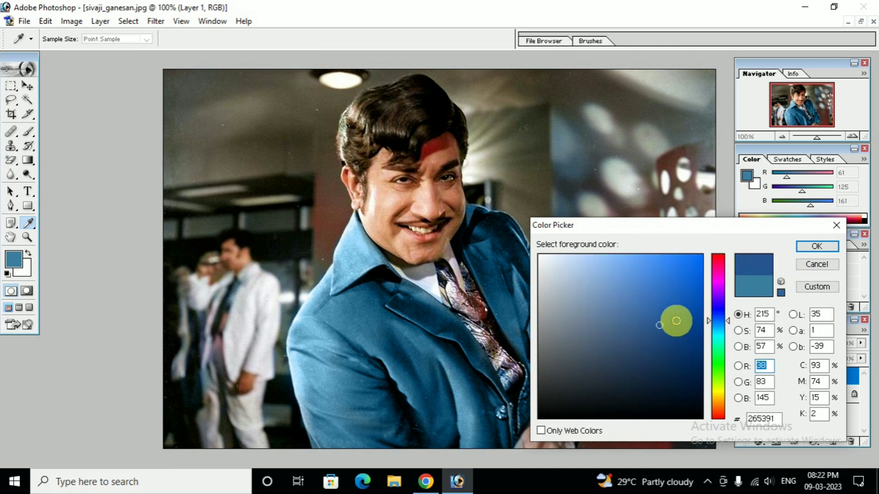
{"action": "left_click", "coordinate": [677, 321]}
{"action": "left_click", "coordinate": [817, 246]}
Paint the whole patterned tie with the deeper blue, using the 20-pixel brush on Layer 1.
{"action": "key", "text": "b"}
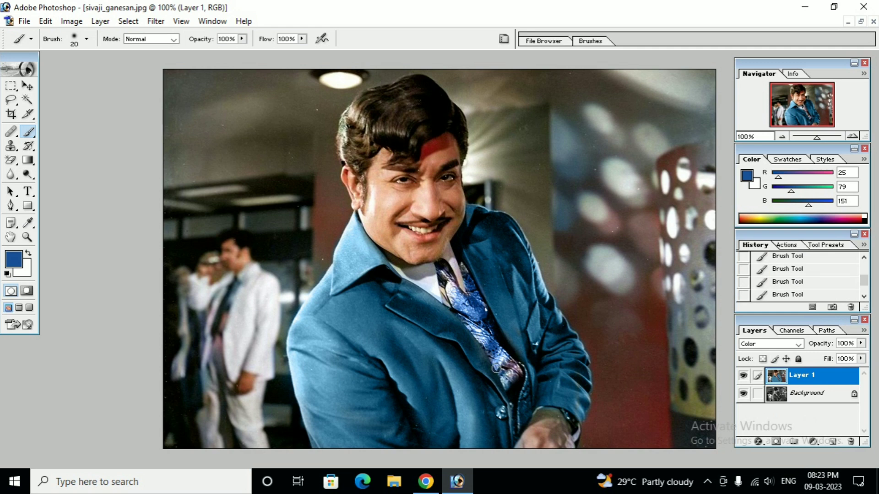
{"action": "left_click", "coordinate": [518, 386]}
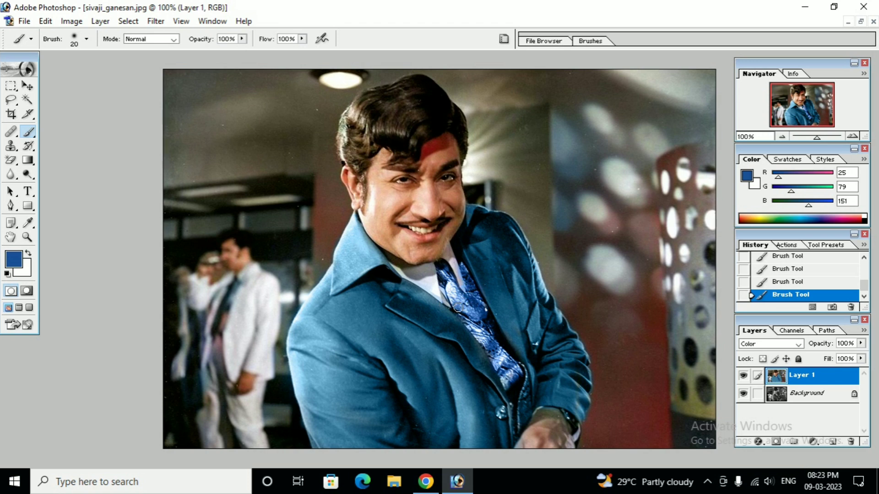
Compare the face and jacket at 300% with Layer 1 and the Background alternately hidden and shown.
{"action": "key", "text": "ctrl+minus"}
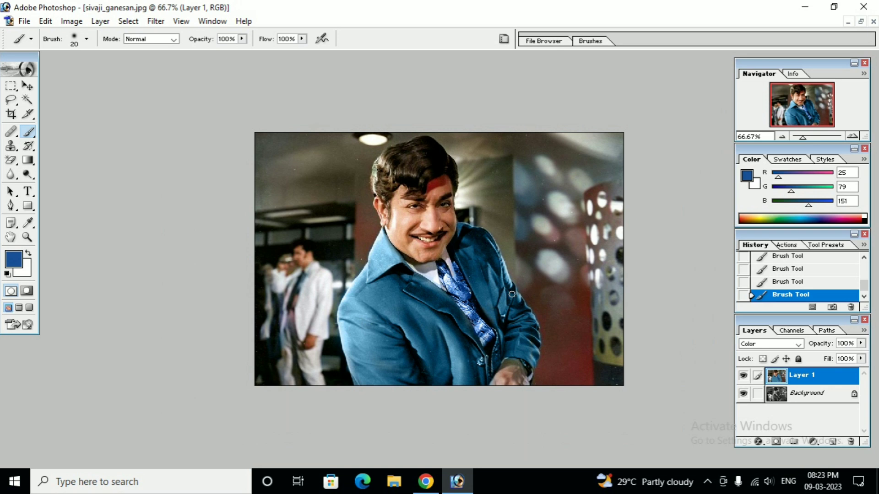
{"action": "key", "text": "ctrl+plus"}
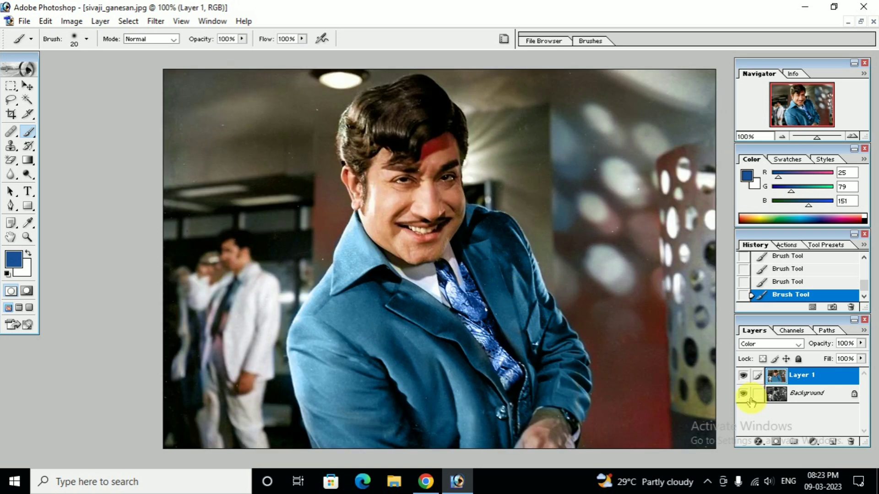
{"action": "key", "text": "ctrl+plus"}
{"action": "key", "text": "ctrl+plus"}
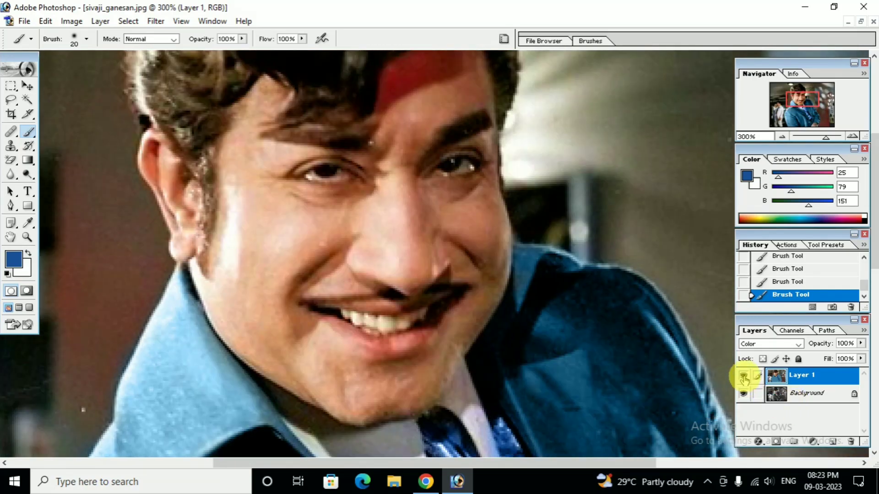
{"action": "left_click", "coordinate": [743, 377]}
{"action": "left_click", "coordinate": [743, 377]}
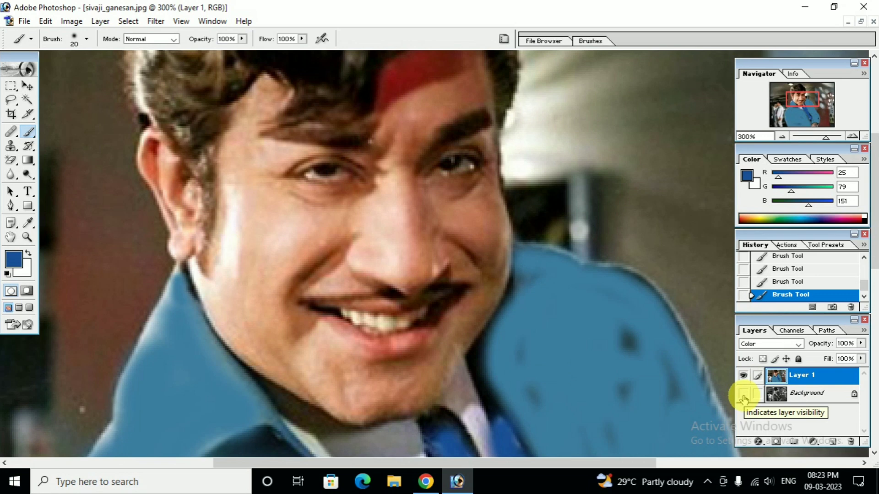
{"action": "left_click", "coordinate": [743, 395]}
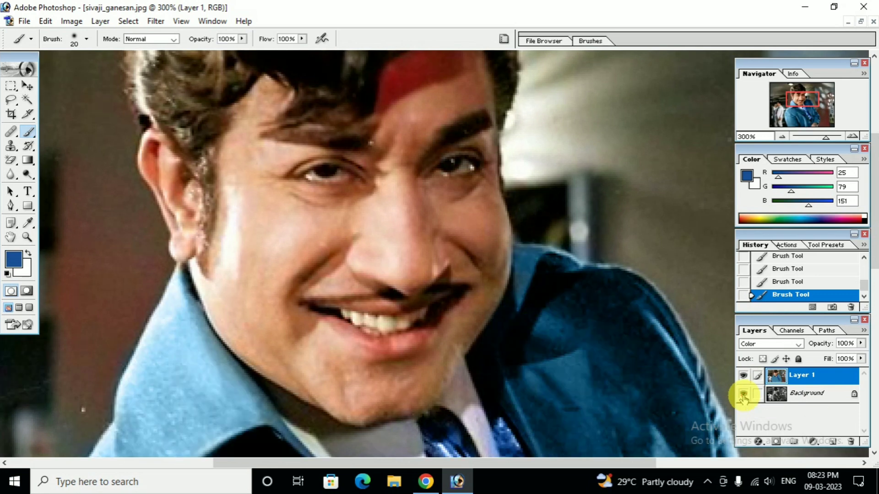
{"action": "left_click", "coordinate": [743, 395]}
{"action": "left_click", "coordinate": [743, 395]}
{"action": "left_click", "coordinate": [743, 394]}
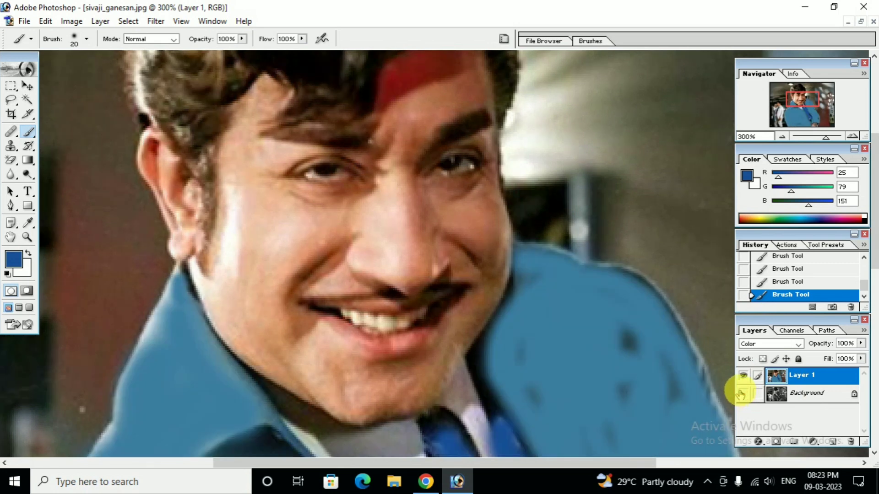
{"action": "left_click", "coordinate": [742, 394]}
{"action": "key", "text": "ctrl+alt+0"}
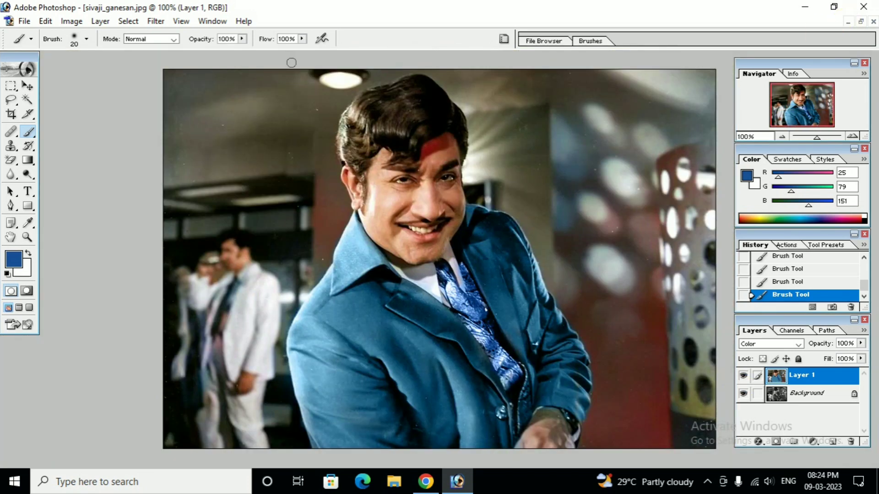
Brighten Layer 1 slightly with a Curves adjustment on the RGB channel, mapping input 98 to output 107.
{"action": "left_click", "coordinate": [69, 21]}
{"action": "mouse_move", "coordinate": [88, 53]}
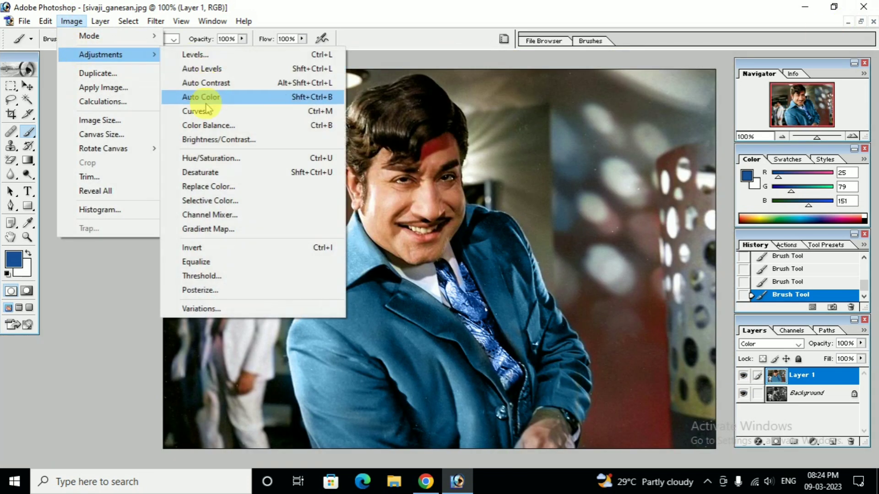
{"action": "left_click", "coordinate": [197, 111]}
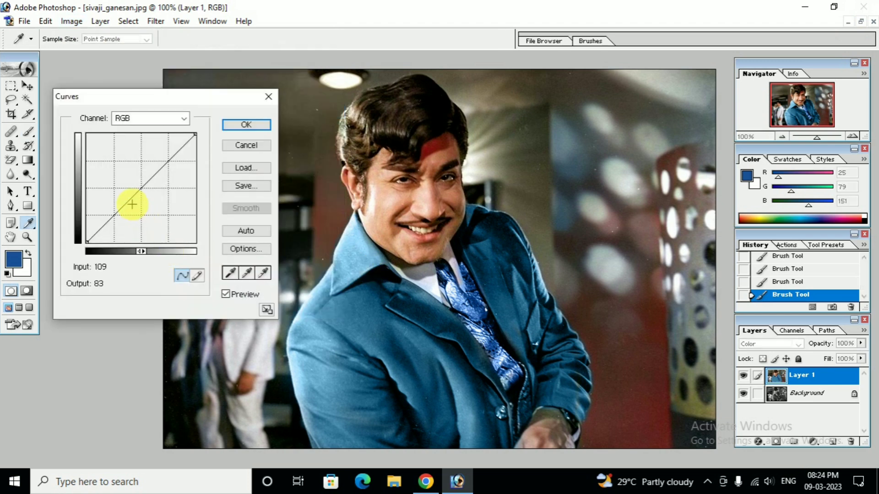
{"action": "left_click", "coordinate": [129, 197]}
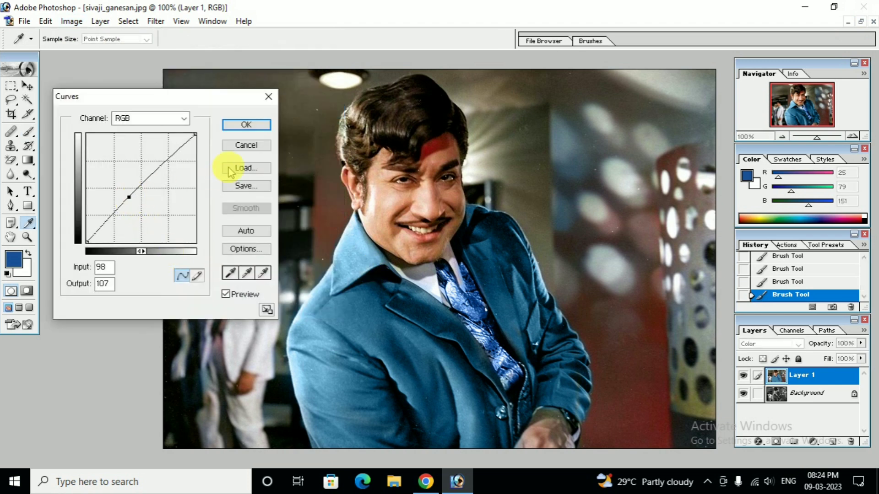
{"action": "left_click", "coordinate": [246, 124]}
Raise the saturation of Layer 1 to +19 with a Hue/Saturation adjustment on the Master range.
{"action": "left_click", "coordinate": [73, 23]}
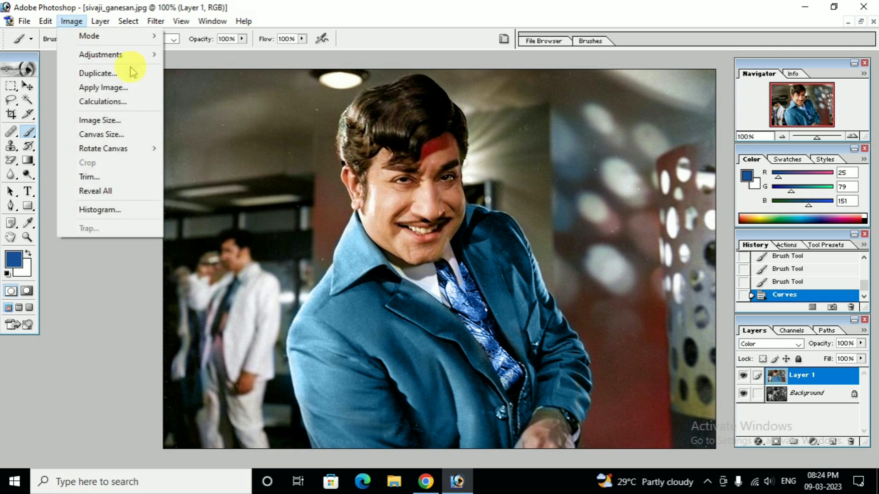
{"action": "mouse_move", "coordinate": [143, 55]}
{"action": "left_click", "coordinate": [206, 157]}
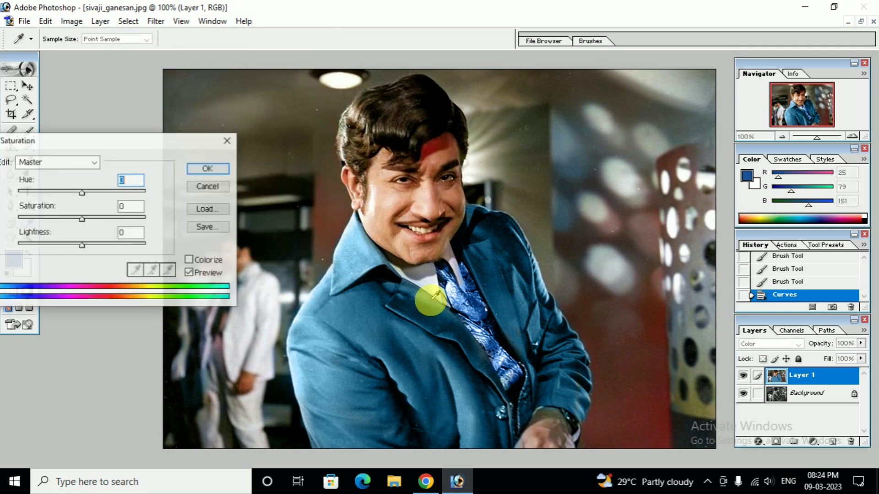
{"action": "left_click_drag", "start_coordinate": [99, 142], "coordinate": [147, 144]}
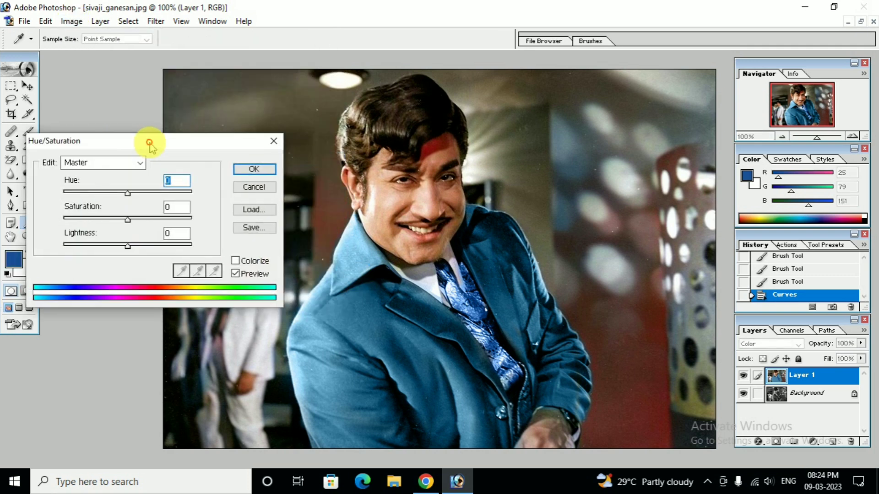
{"action": "left_click_drag", "start_coordinate": [129, 220], "coordinate": [142, 223]}
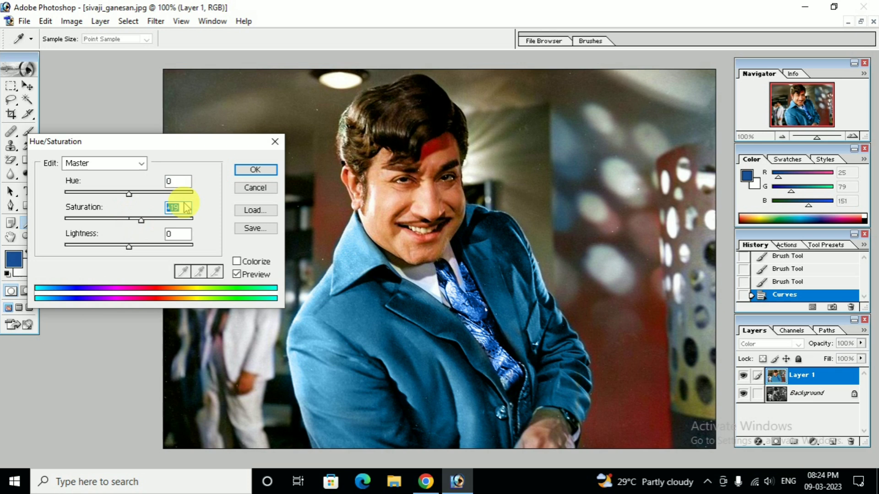
{"action": "left_click", "coordinate": [267, 168]}
{"action": "key", "text": "b"}
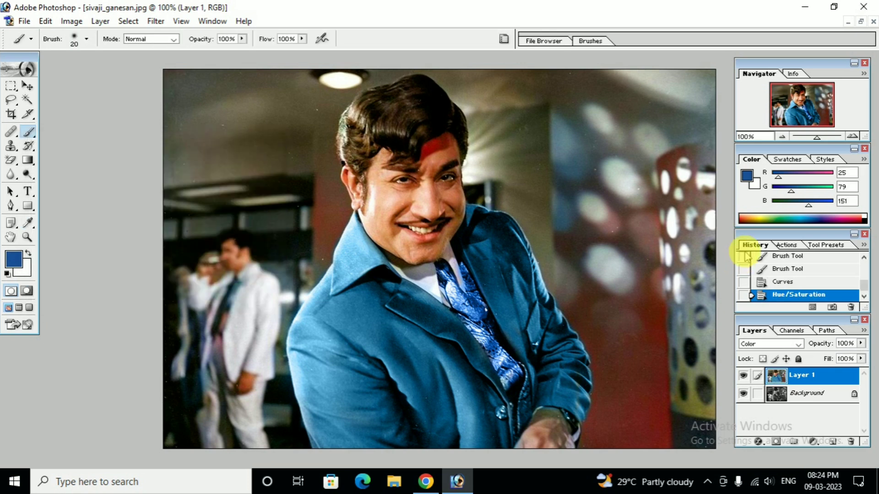
Compare the colorized photo with the black-and-white original by hiding and reshowing Layer 1, and minimize the program window.
{"action": "left_click", "coordinate": [743, 376]}
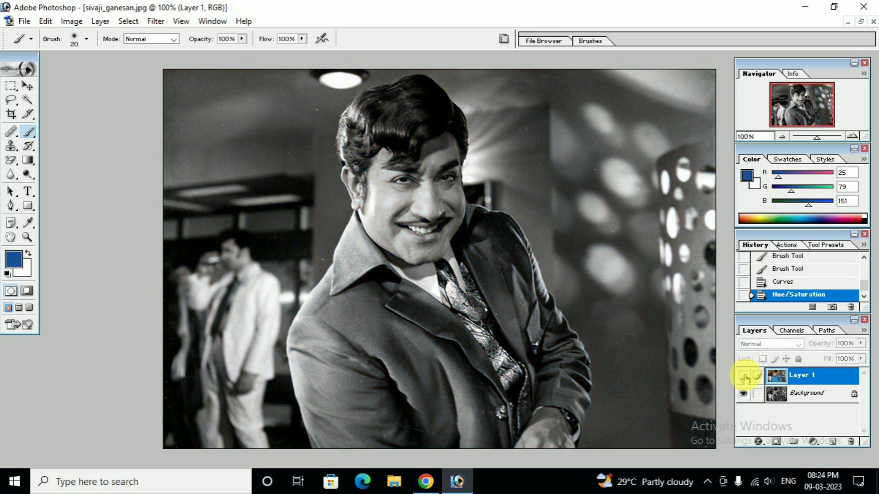
{"action": "left_click", "coordinate": [743, 376]}
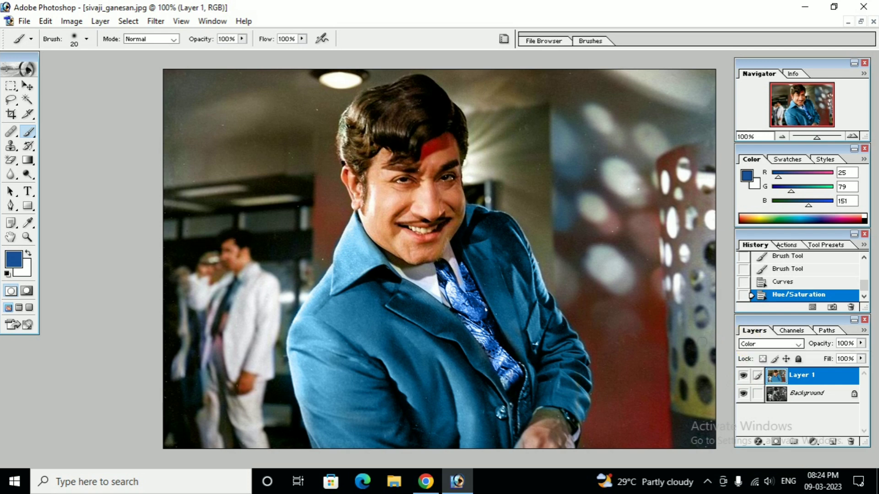
{"action": "left_click", "coordinate": [811, 10]}
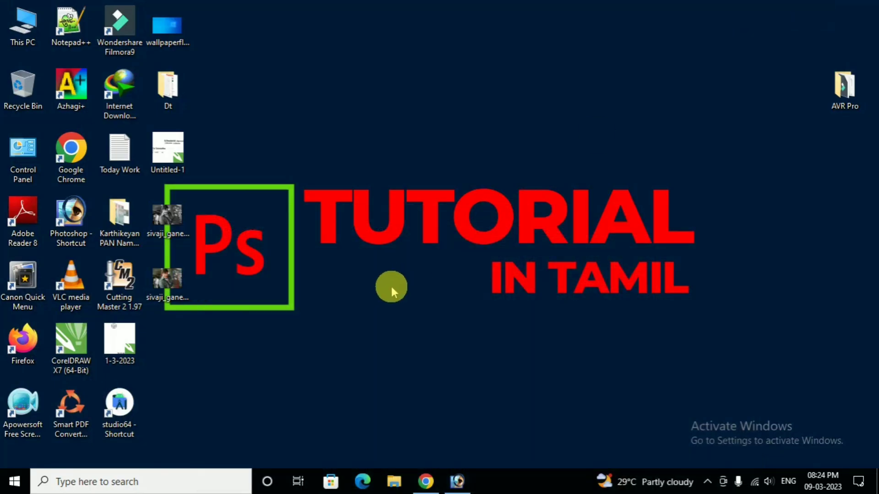